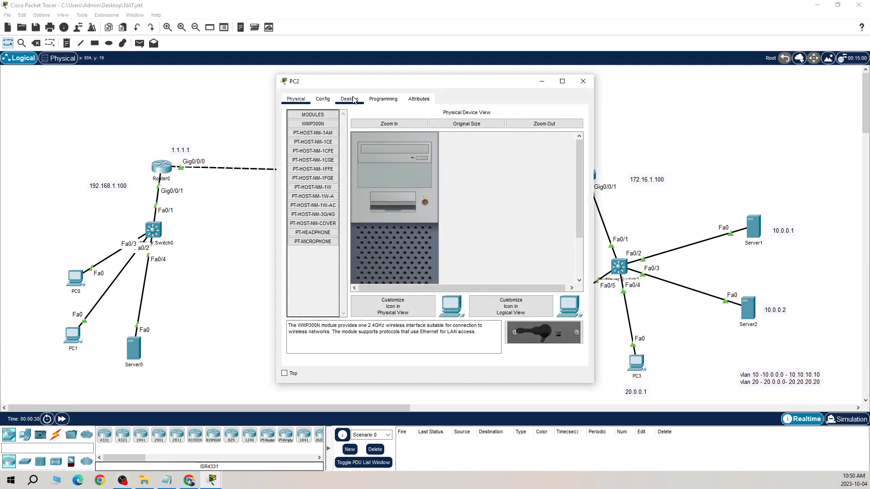
# Ping 192.168.1.100 from PC2's command prompt
pyautogui.click(355, 100)
pyautogui.click(491, 152)
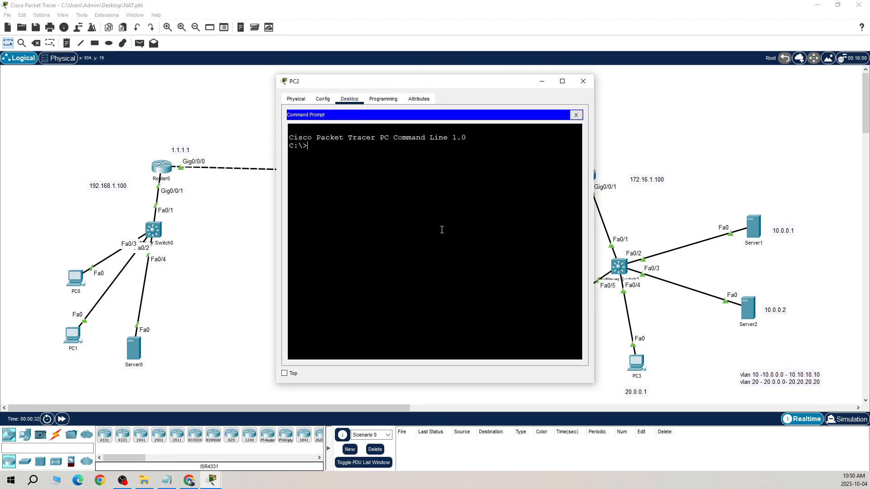
pyautogui.write('ping 192.168.1.100')
pyautogui.press('Return')
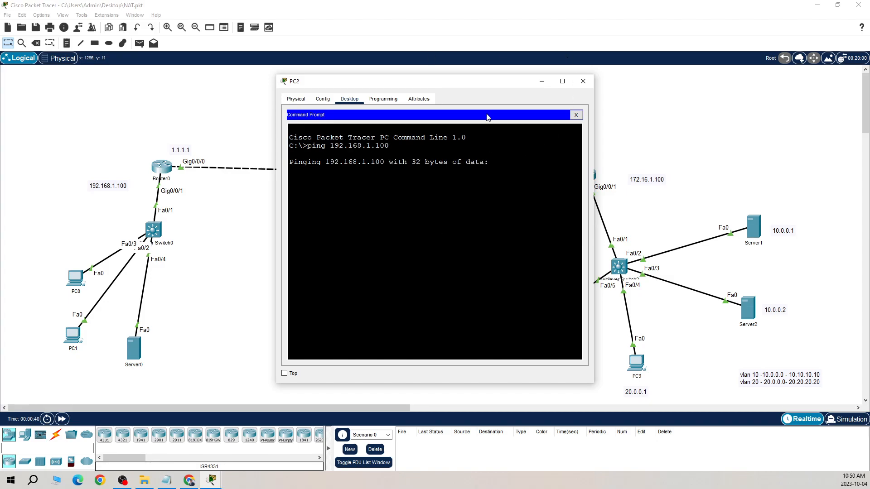
pyautogui.moveTo(476, 87); pyautogui.dragTo(421, 71)
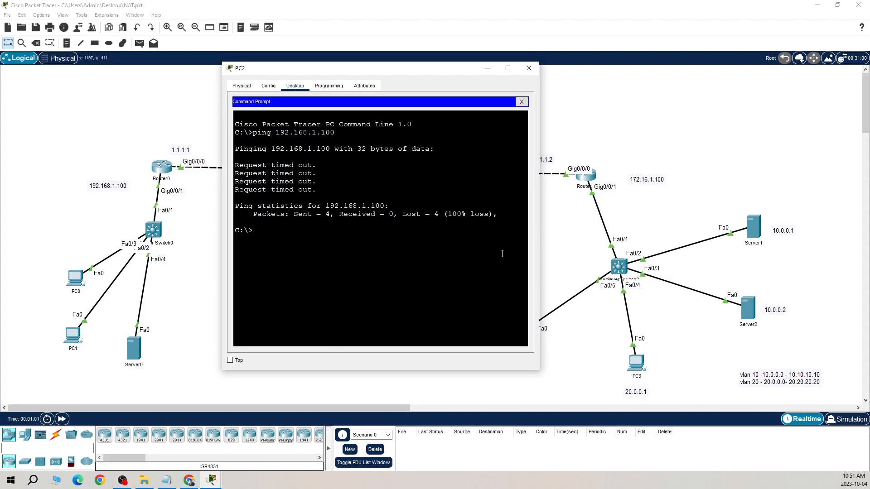
# Check PC2's assigned IP address and correct the topology labels to 20.0.0.1 under PC2 and 20.0.0.2 under PC3
pyautogui.click(573, 262)
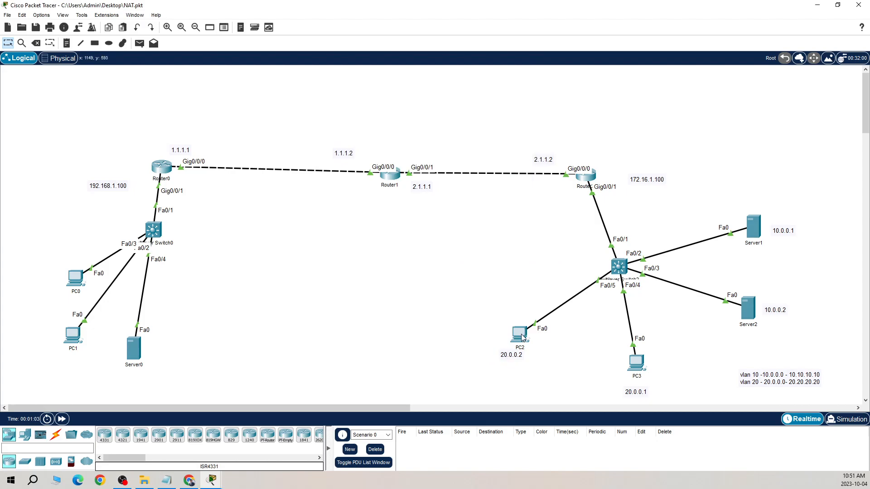
pyautogui.moveTo(522, 337)
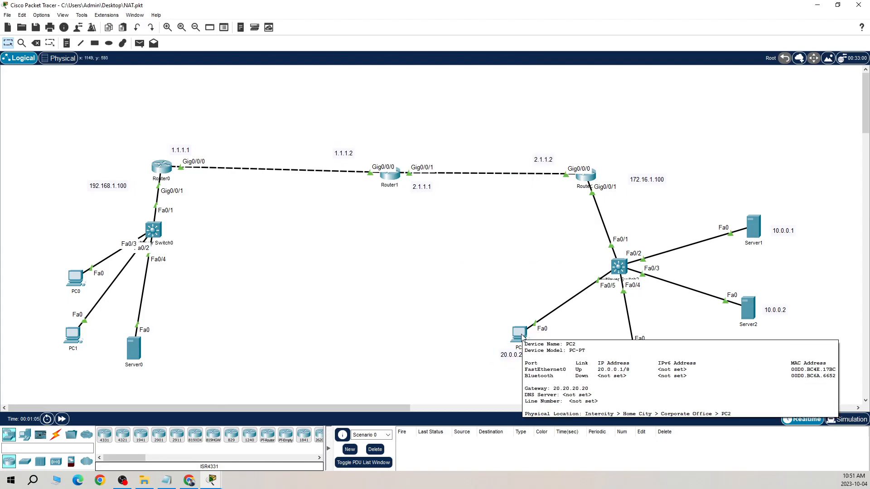
pyautogui.click(522, 336)
pyautogui.click(565, 273)
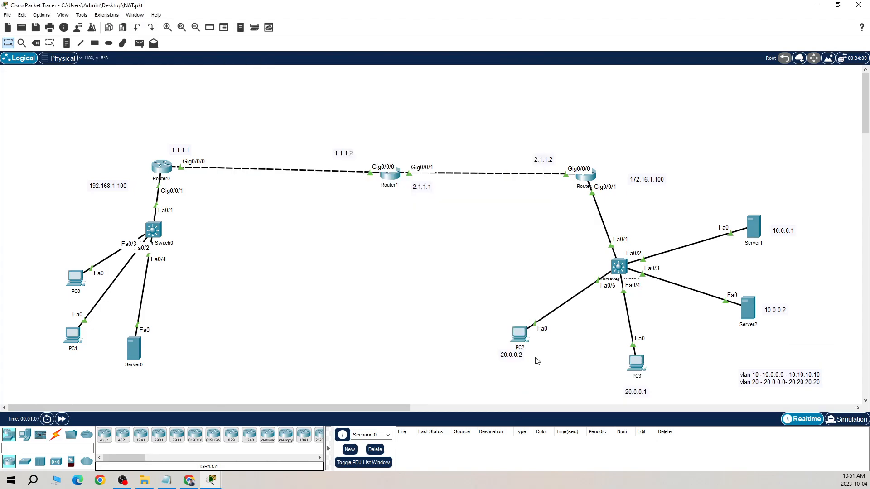
pyautogui.moveTo(636, 397)
pyautogui.mouseDown()
pyautogui.moveTo(523, 393)
pyautogui.moveTo(494, 382)
pyautogui.moveTo(645, 391)
pyautogui.mouseUp()
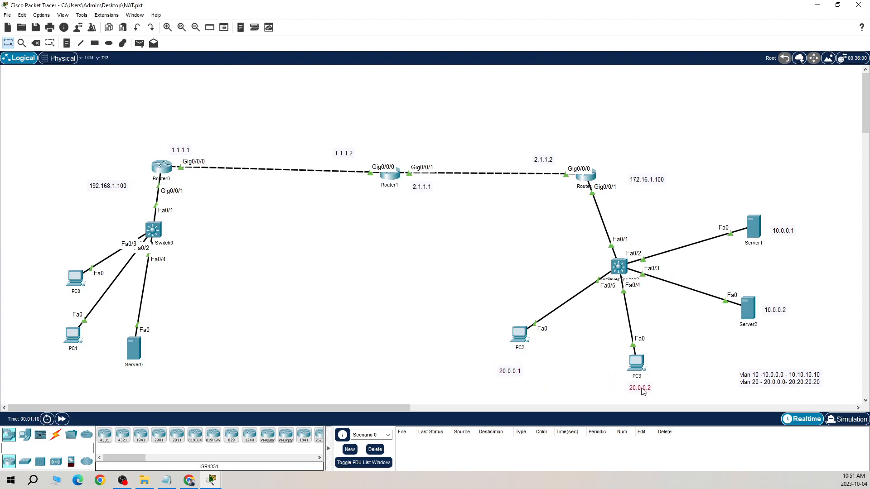
# Repeat the ping to 192.168.1.100 from PC2, then put its window away
pyautogui.click(519, 336)
pyautogui.press('Up')
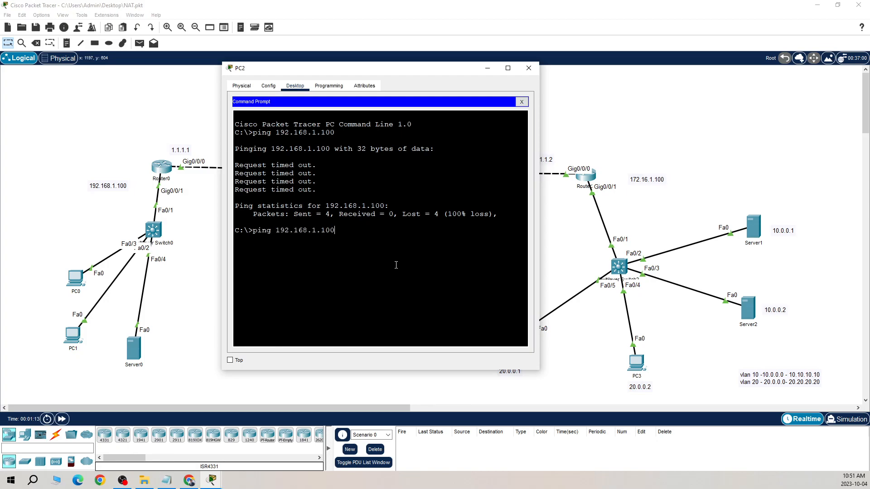
pyautogui.press('Return')
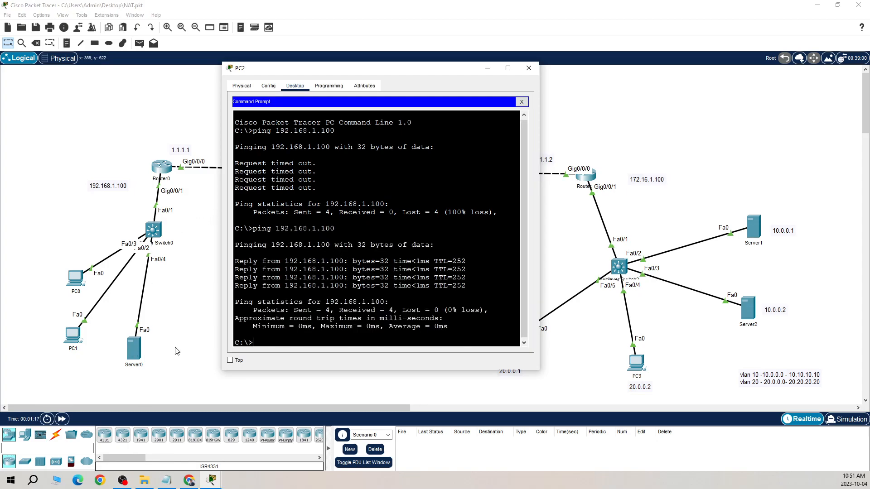
pyautogui.click(528, 69)
# Enter privileged mode on Router2's command line and display the NAT table with "sh ip nat translations"
pyautogui.click(585, 177)
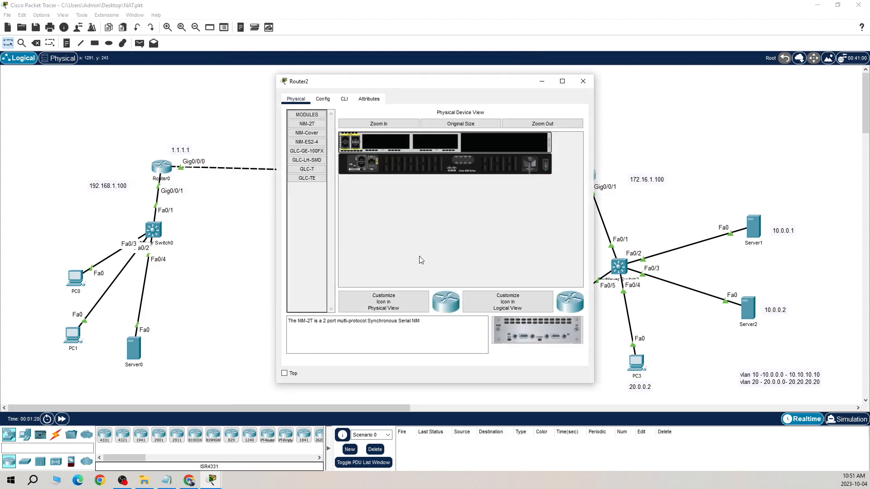
pyautogui.click(345, 99)
pyautogui.press('Return')
pyautogui.write('en')
pyautogui.press('Return')
pyautogui.press('Return')
pyautogui.press('Return')
pyautogui.write('sh ip nat tr')
pyautogui.press('Tab')
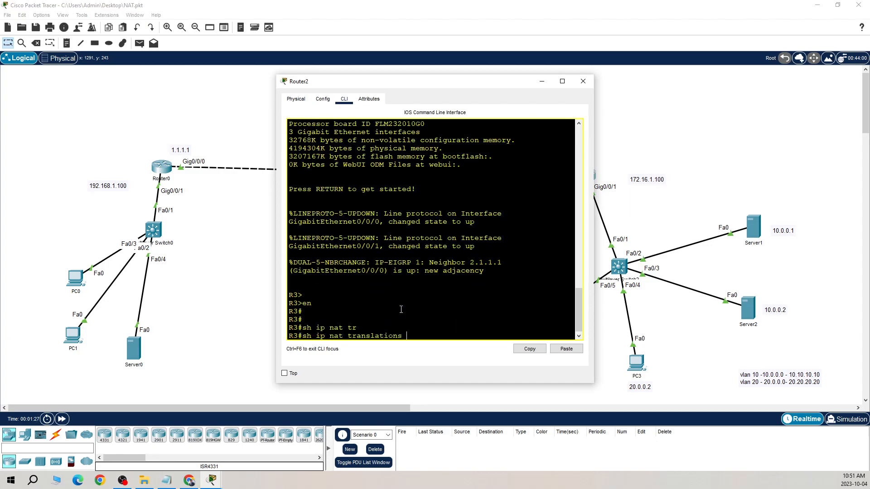
pyautogui.press('Return')
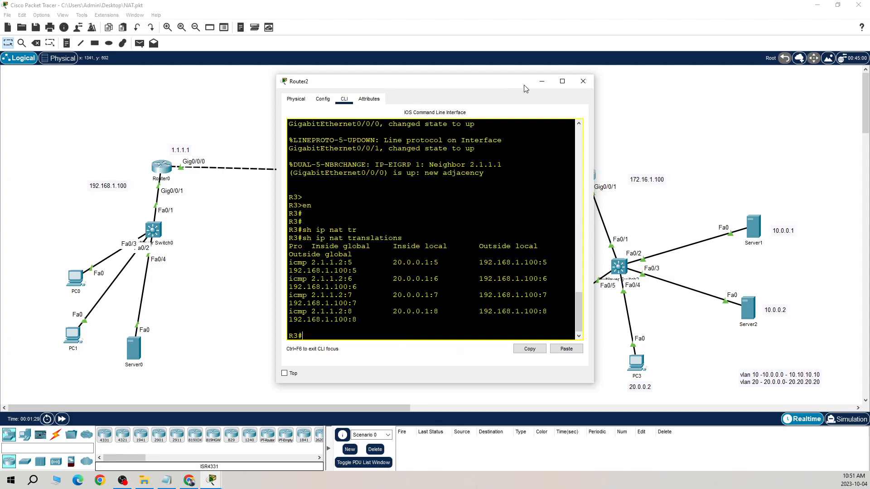
# Examine the inside global, inside local, outside local and outside global addresses of Router2's first NAT entry in the enlarged window
pyautogui.click(562, 81)
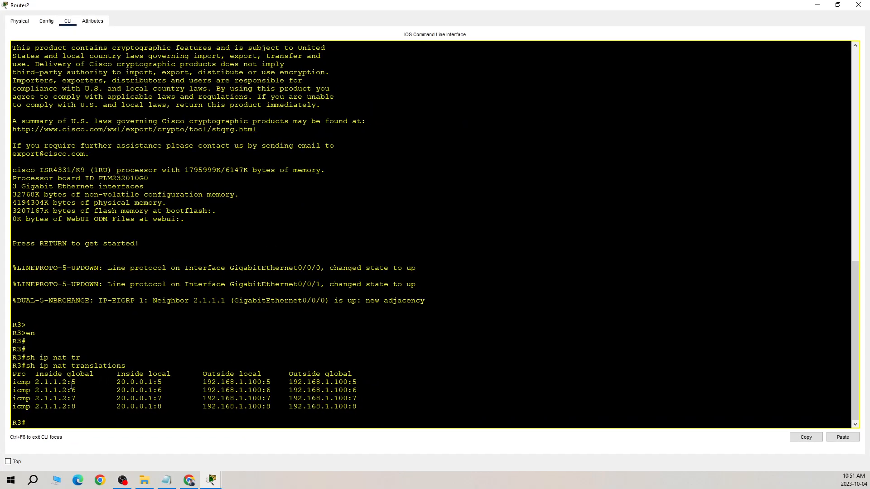
pyautogui.moveTo(81, 385); pyautogui.dragTo(36, 384)
pyautogui.moveTo(167, 384); pyautogui.dragTo(118, 385)
pyautogui.moveTo(262, 385); pyautogui.dragTo(196, 385)
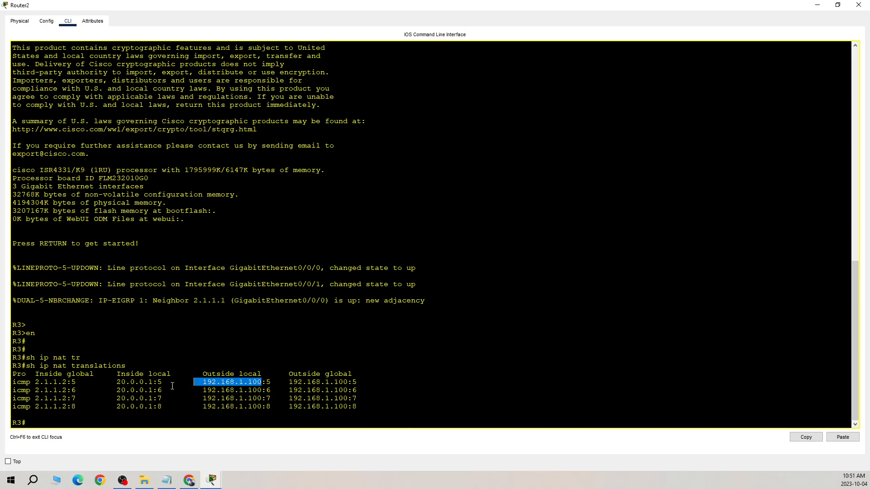
pyautogui.moveTo(358, 385); pyautogui.dragTo(133, 385)
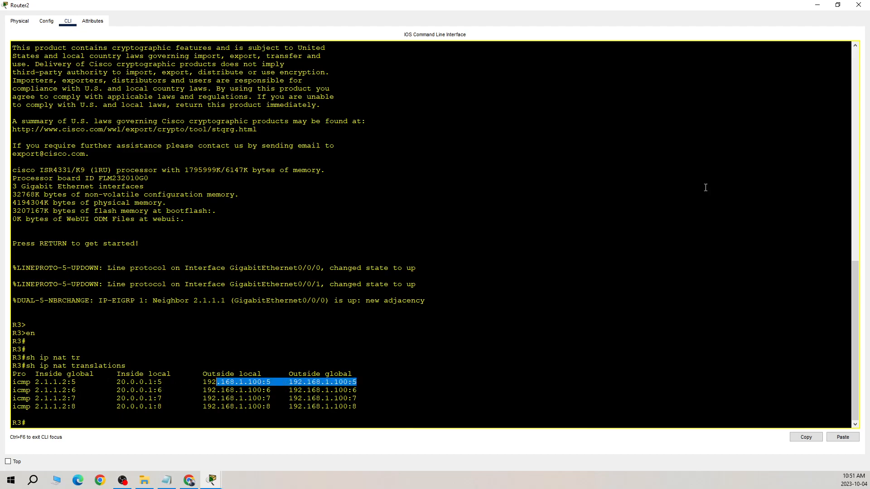
pyautogui.click(817, 5)
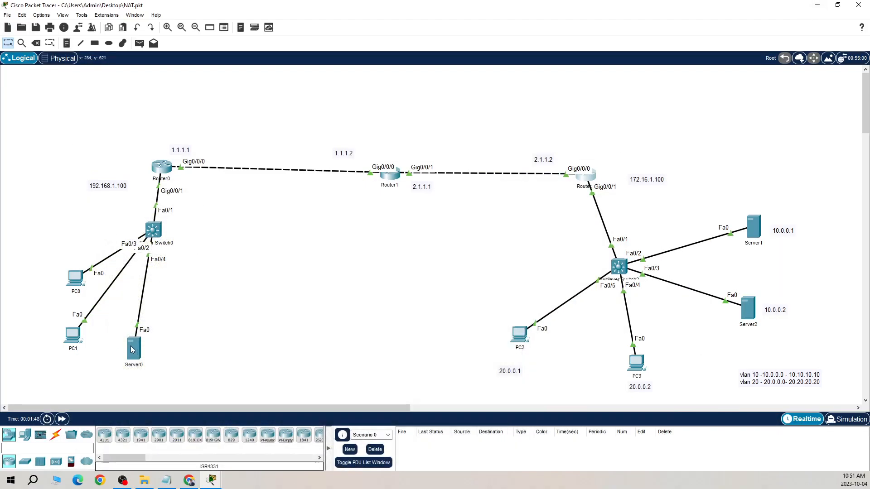
# Spread out Server0 and PC0 around Switch0 in the topology
pyautogui.moveTo(126, 348); pyautogui.dragTo(224, 336)
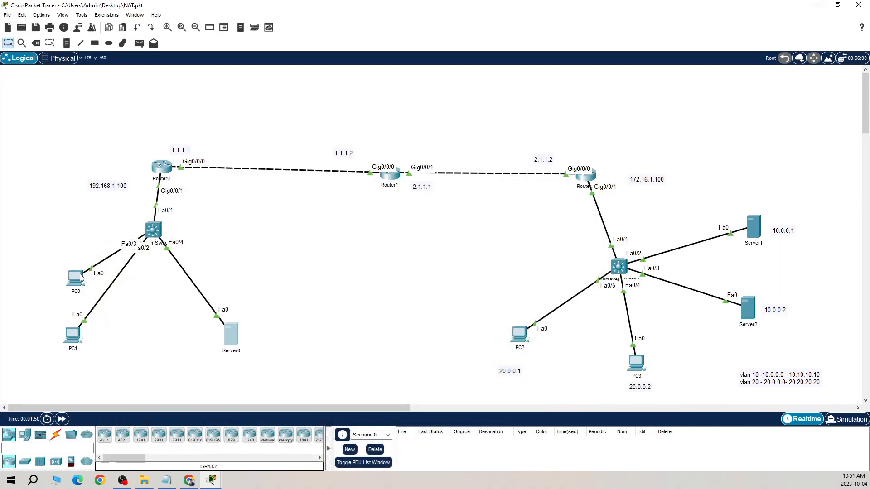
pyautogui.moveTo(80, 276); pyautogui.dragTo(65, 257)
# Give Server0 the static IPv4 address 192.168.1.101, subnet mask 255.255.255.0 and default gateway 192.168.1.100
pyautogui.doubleClick(231, 336)
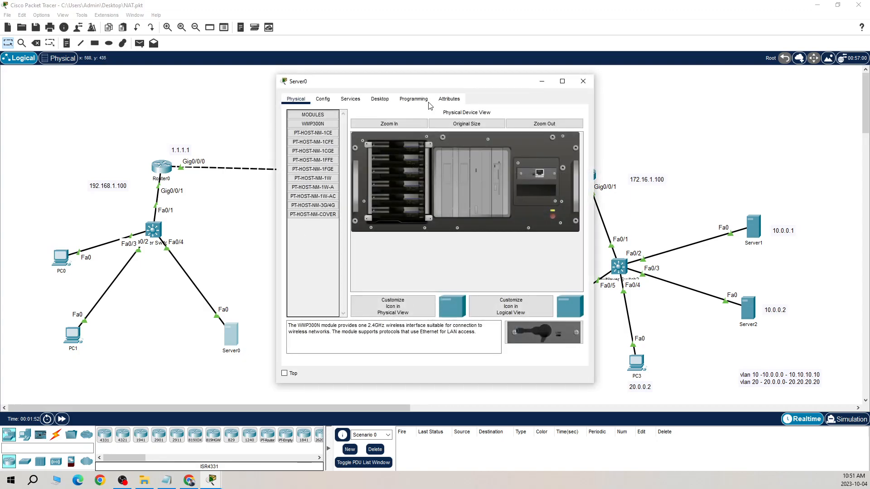
pyautogui.click(380, 99)
pyautogui.click(312, 134)
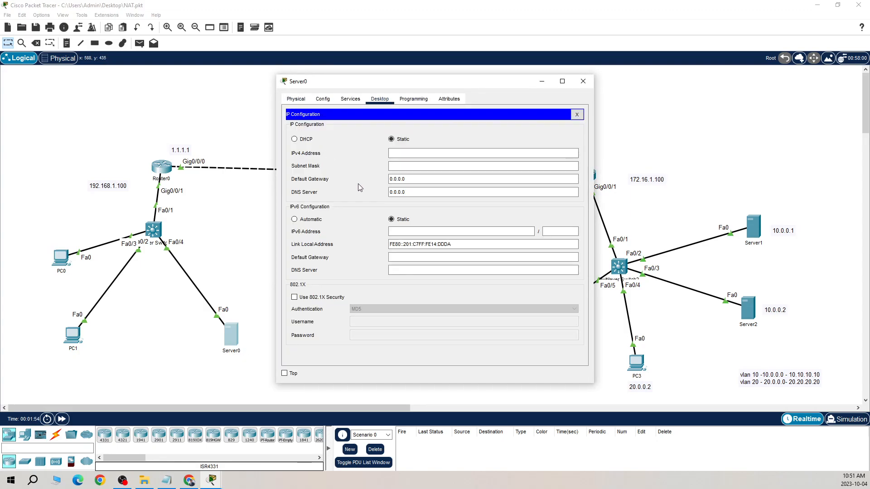
pyautogui.click(414, 154)
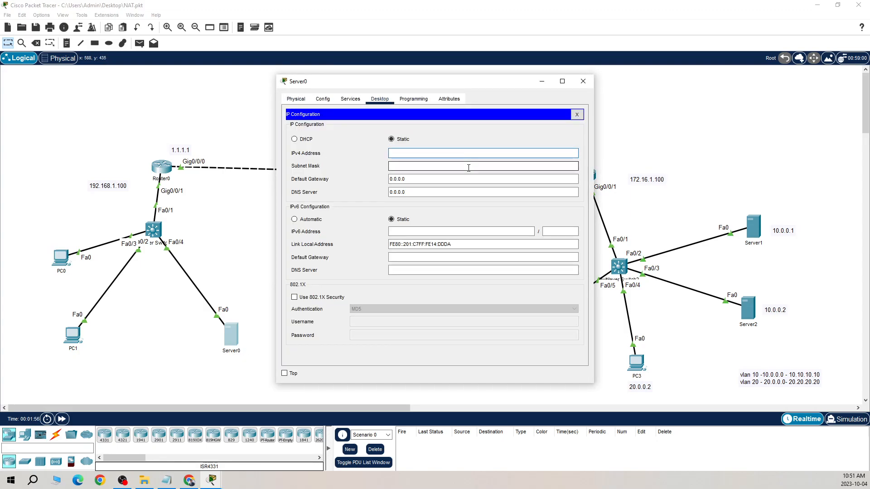
pyautogui.write('192.168.1.101')
pyautogui.press('Tab')
pyautogui.press('Tab')
pyautogui.write('192.16')
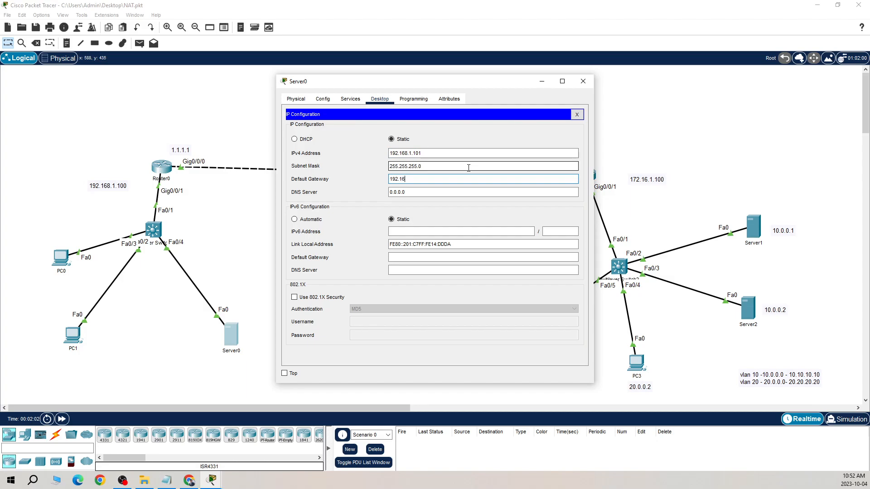
pyautogui.write('8.1.100')
pyautogui.click(577, 114)
pyautogui.click(587, 83)
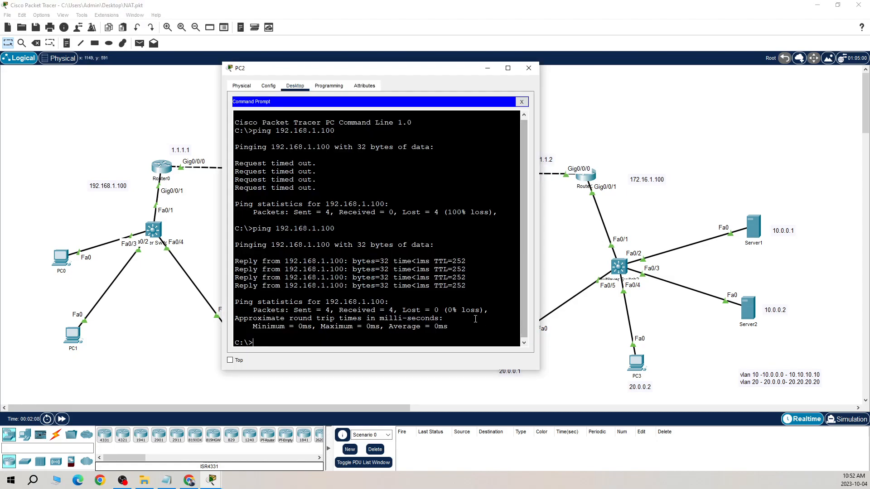
# Ping Server0 at 192.168.1.101 from PC2's command prompt
pyautogui.press('Up')
pyautogui.press('BackSpace')
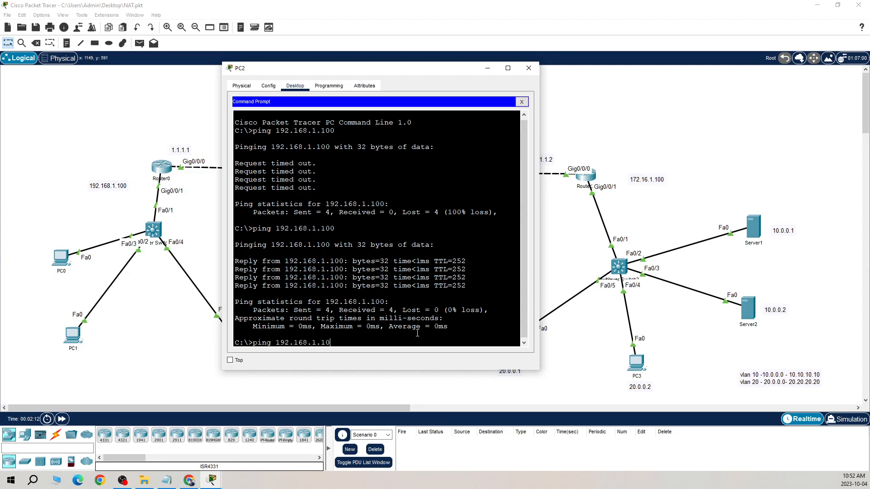
pyautogui.write('1')
pyautogui.press('Return')
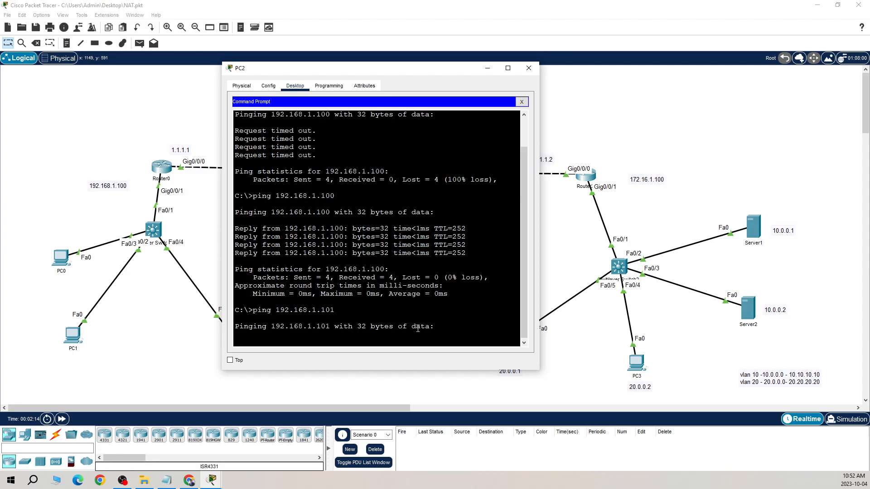
pyautogui.moveTo(406, 68); pyautogui.dragTo(384, 58)
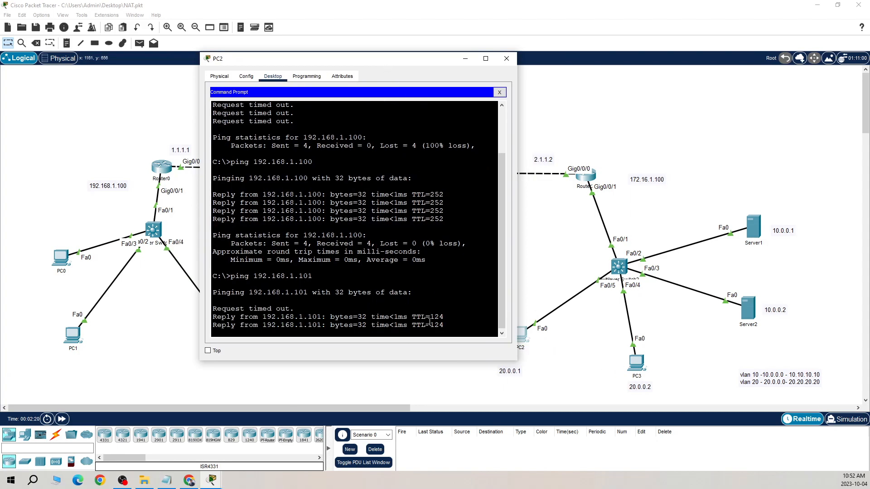
# Ping Server0 at 192.168.1.101 from PC3's command prompt, then close PC3's window
pyautogui.click(636, 363)
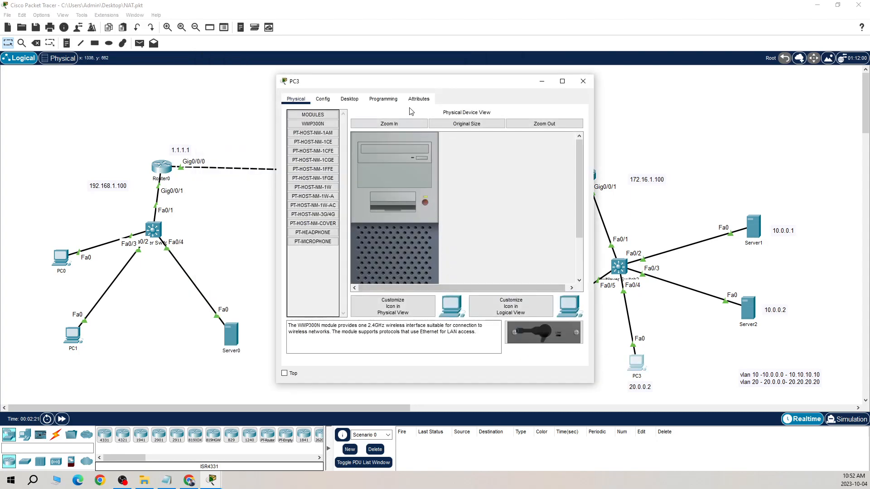
pyautogui.click(360, 101)
pyautogui.click(493, 141)
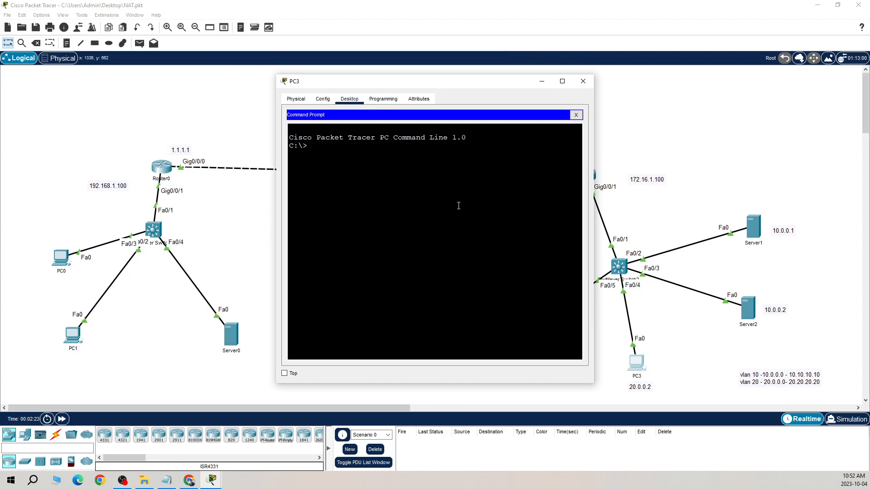
pyautogui.write('ping 192.168.1.101')
pyautogui.press('Return')
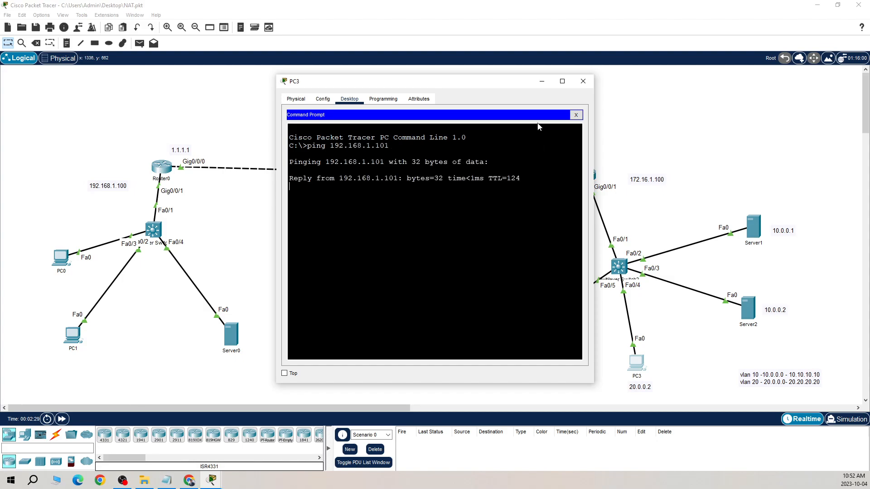
pyautogui.click(584, 81)
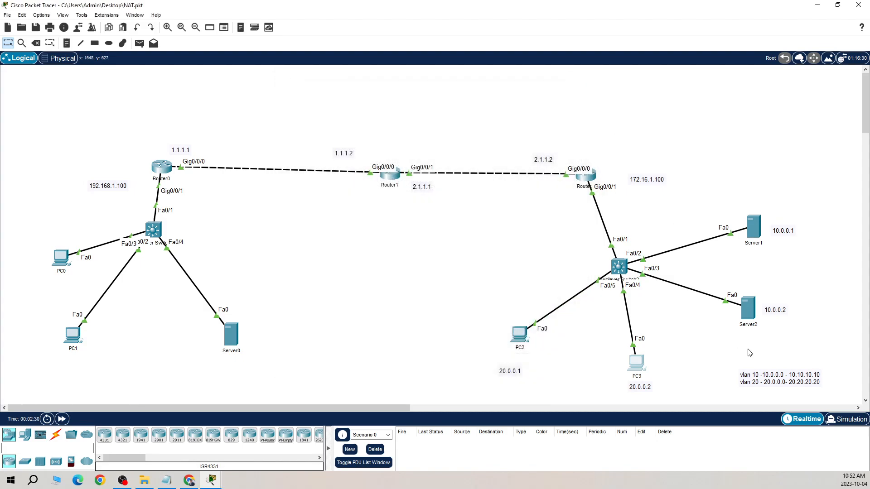
# Ping Server0 at 192.168.1.101 from Server2's command prompt, then close Server2's window
pyautogui.click(755, 311)
pyautogui.click(379, 99)
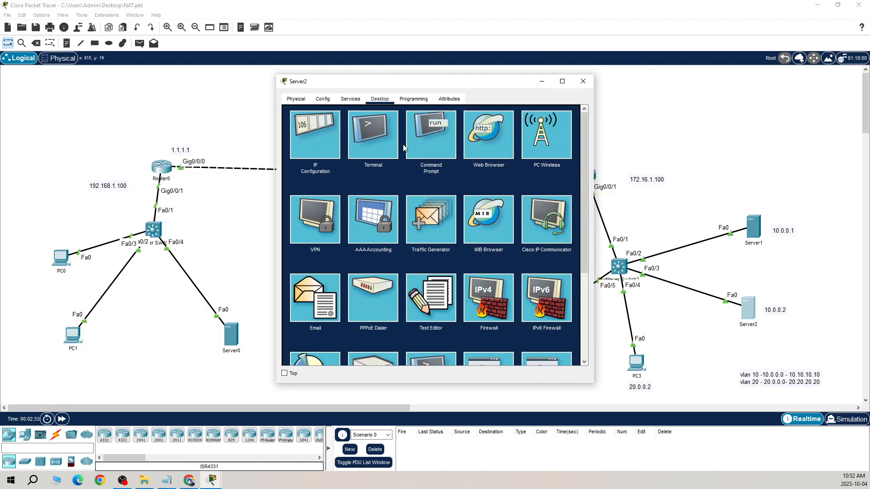
pyautogui.click(432, 136)
pyautogui.write('ping 192.168.1.101')
pyautogui.press('Return')
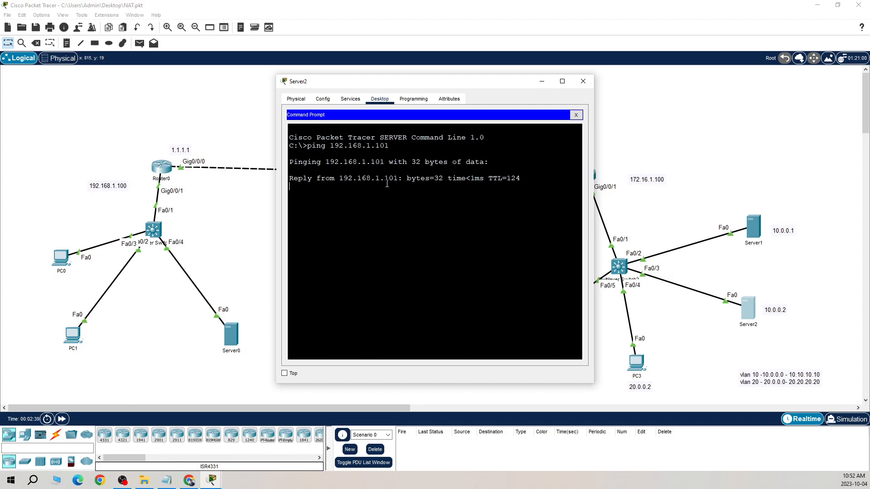
pyautogui.click(583, 81)
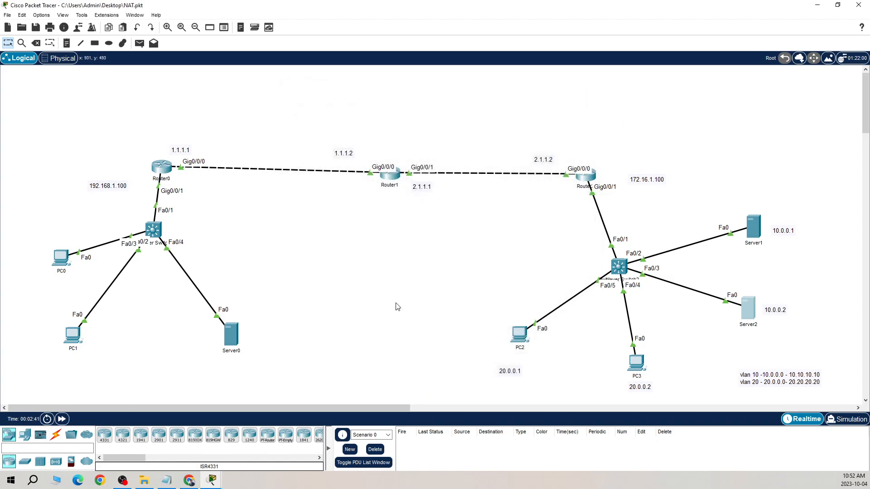
# Switch to Notepad to review the HQ access rules for VLAN 20 and VLAN 10, then shrink the notes off the topology
pyautogui.click(167, 480)
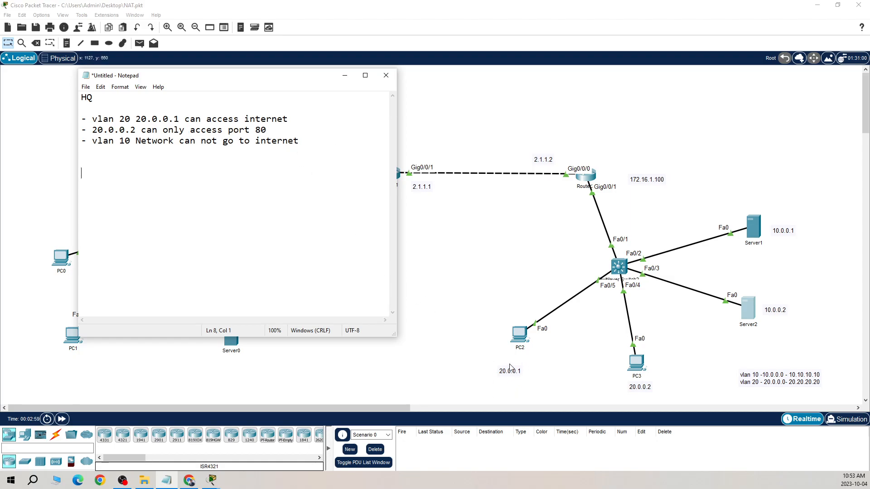
pyautogui.moveTo(326, 73); pyautogui.dragTo(290, 284)
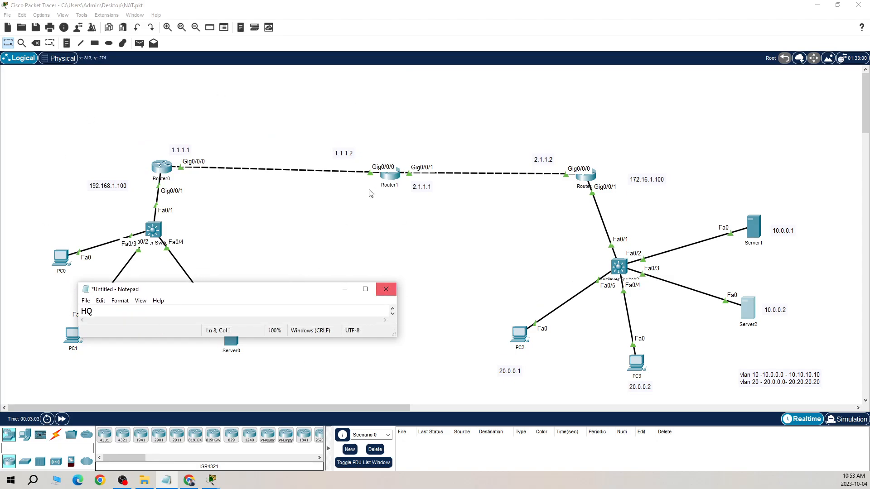
# Set Router1's logical-view icon to download.png and close the router's window
pyautogui.click(396, 176)
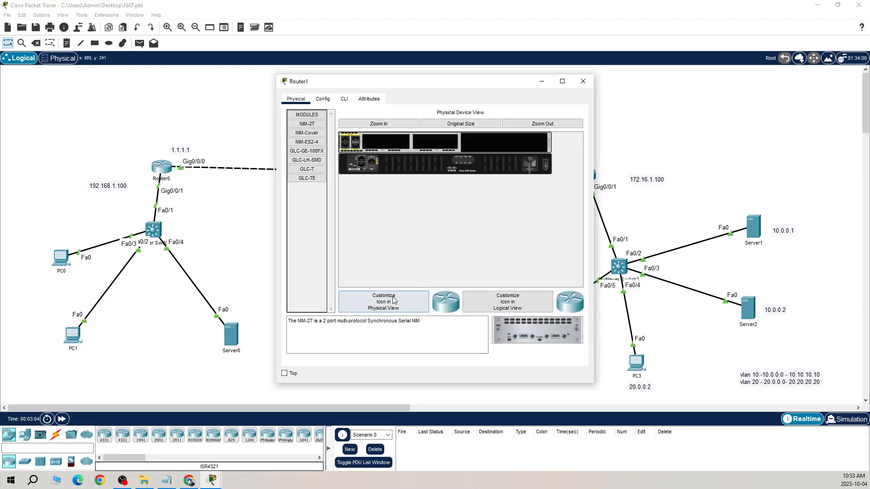
pyautogui.click(501, 307)
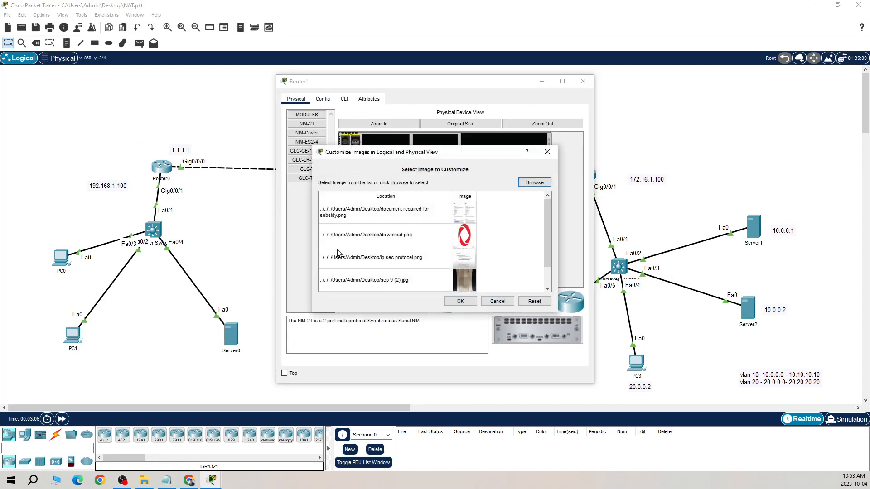
pyautogui.click(428, 233)
pyautogui.click(460, 302)
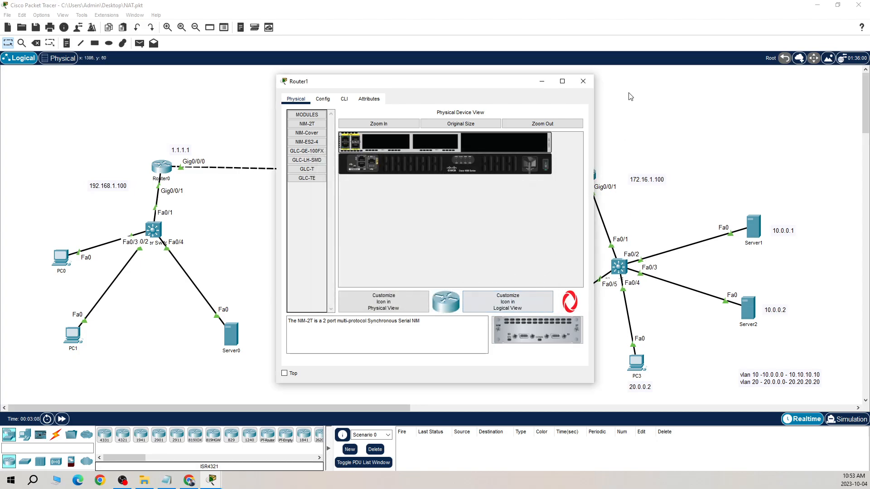
pyautogui.click(583, 81)
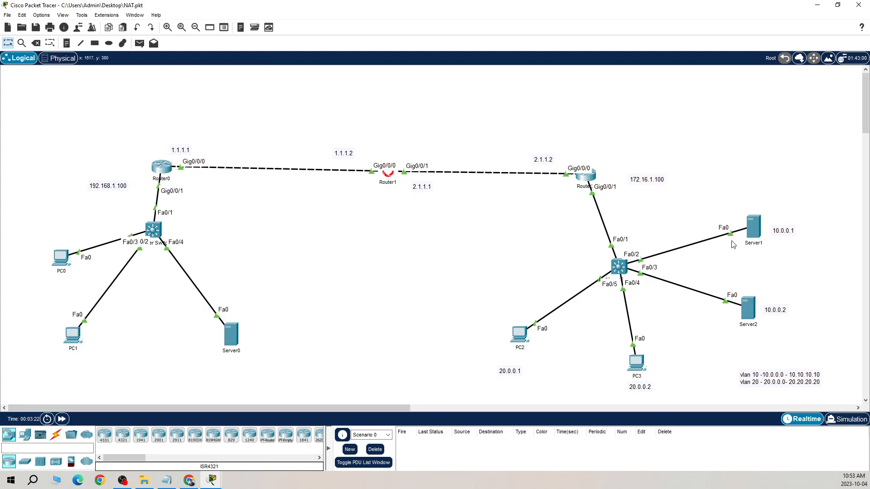
# Open Multilayer Switch2's command-line interface and enter privileged EXEC mode
pyautogui.click(620, 266)
pyautogui.click(345, 99)
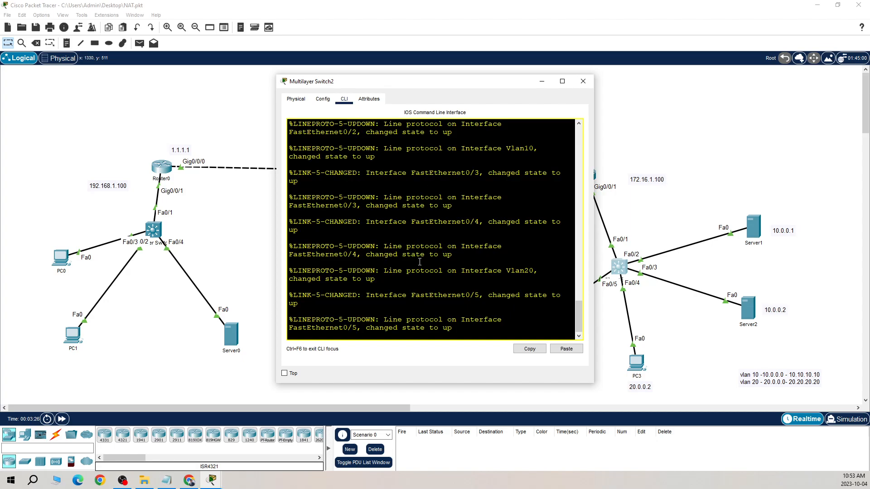
pyautogui.moveTo(476, 89); pyautogui.dragTo(430, 61)
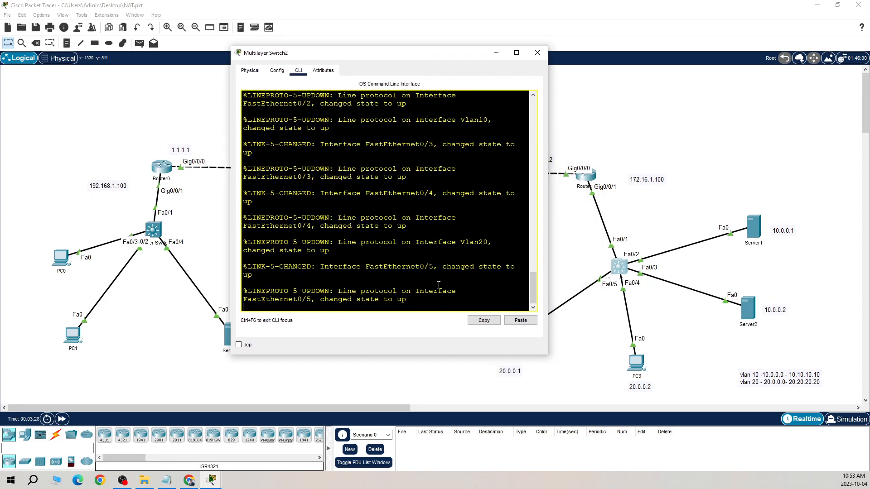
pyautogui.press('Return')
pyautogui.press('Return')
pyautogui.press('Return')
pyautogui.write('en')
pyautogui.press('Return')
pyautogui.press('Return')
pyautogui.press('Return')
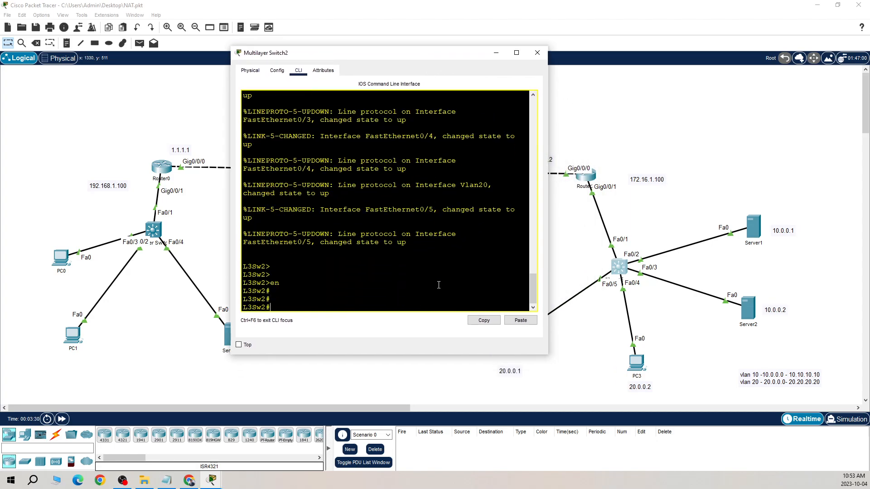
# Enter global configuration mode on Multilayer Switch2, configuring from the terminal
pyautogui.write('config')
pyautogui.press('Return')
pyautogui.press('Return')
pyautogui.press('Return')
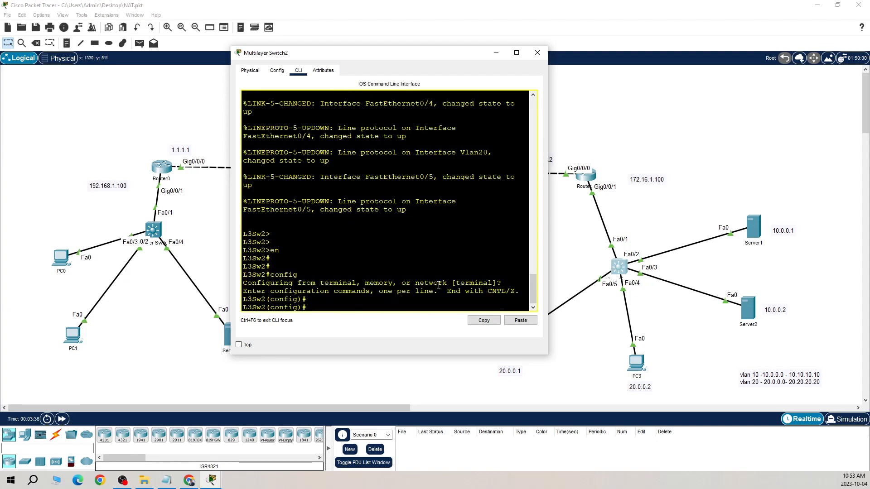
pyautogui.write('i na')
pyautogui.press('BackSpace')
pyautogui.press('BackSpace')
pyautogui.write('at')
pyautogui.press('Tab')
pyautogui.write('ex')
pyautogui.press('Tab')
pyautogui.press('BackSpace')
pyautogui.press('BackSpace')
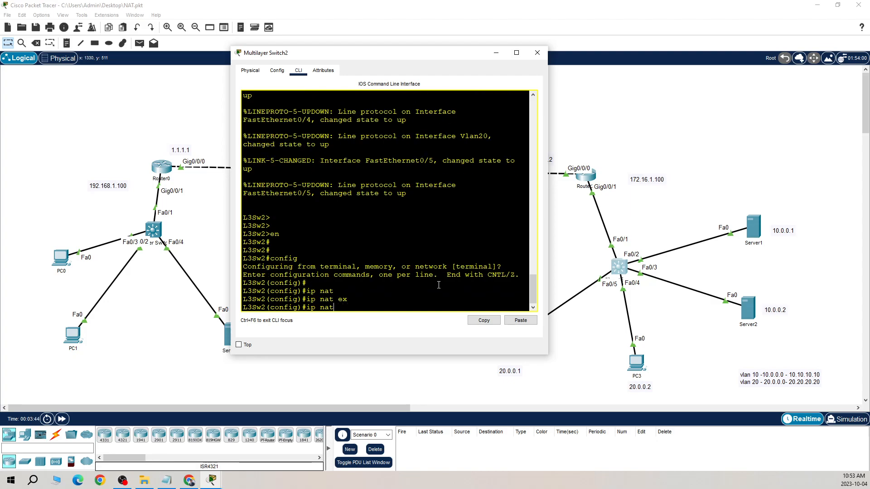
pyautogui.press('BackSpace')
pyautogui.press('BackSpace')
# Create an extended IP access list named HQ on Multilayer Switch2
pyautogui.write('acc')
pyautogui.press('Tab')
pyautogui.write('ex')
pyautogui.press('Tab')
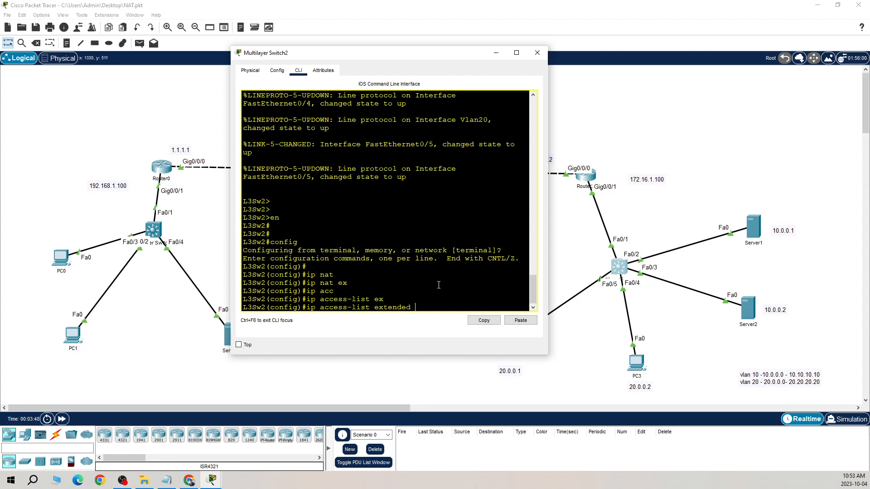
pyautogui.write('HQ')
pyautogui.press('Return')
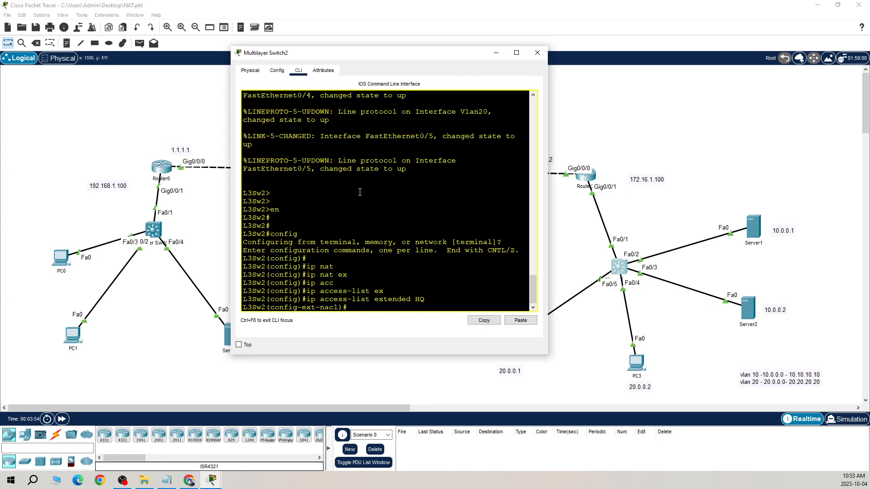
# Bring up the Notepad notes to review the VLAN 20 and VLAN 10 access rules, then return to the switch console
pyautogui.moveTo(436, 53); pyautogui.dragTo(349, 34)
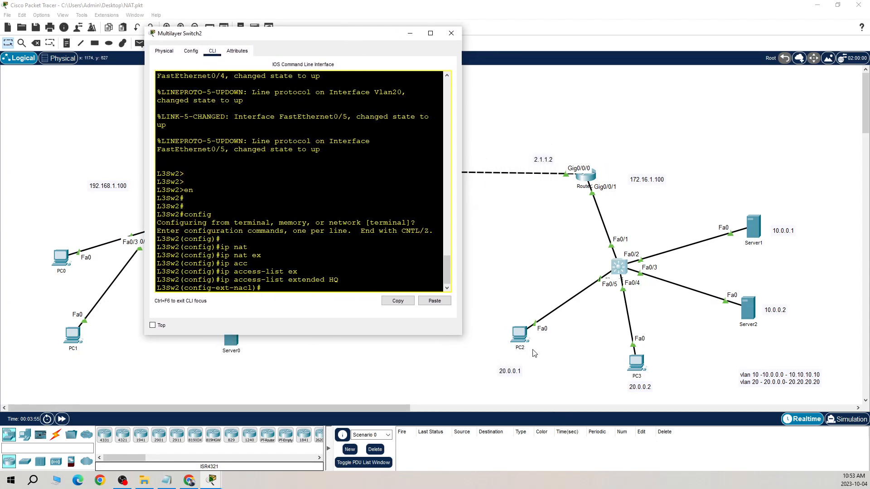
pyautogui.click(167, 484)
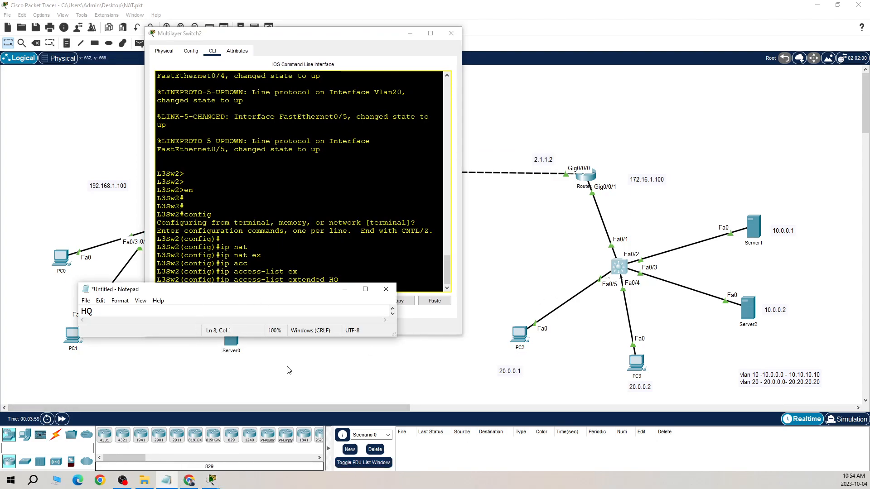
pyautogui.moveTo(299, 340); pyautogui.dragTo(293, 389)
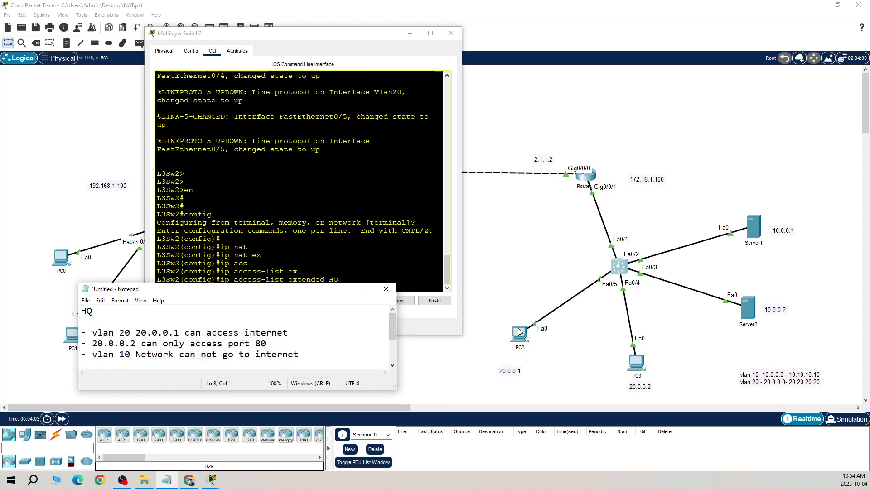
pyautogui.click(382, 284)
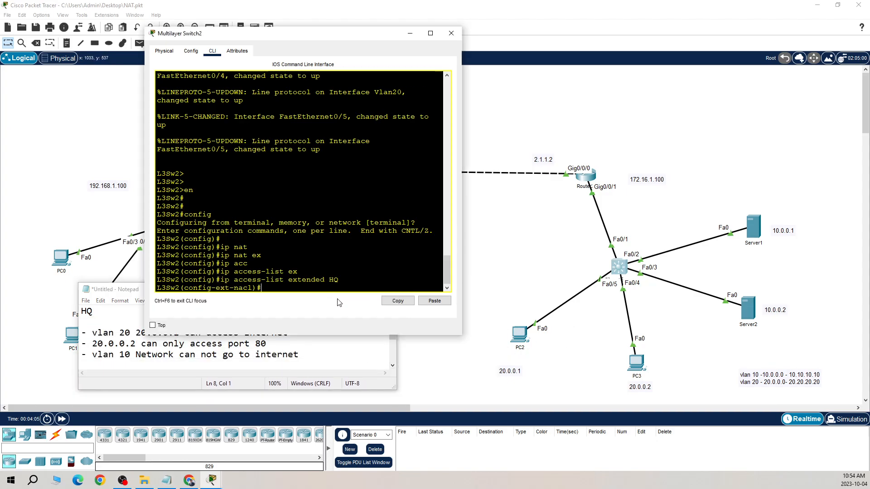
# Start a permit entry in the HQ access list and list its protocol options, examining TCP and IP
pyautogui.write('ip')
pyautogui.press('BackSpace')
pyautogui.press('BackSpace')
pyautogui.press('BackSpace')
pyautogui.write('permi')
pyautogui.press('Tab')
pyautogui.write('?')
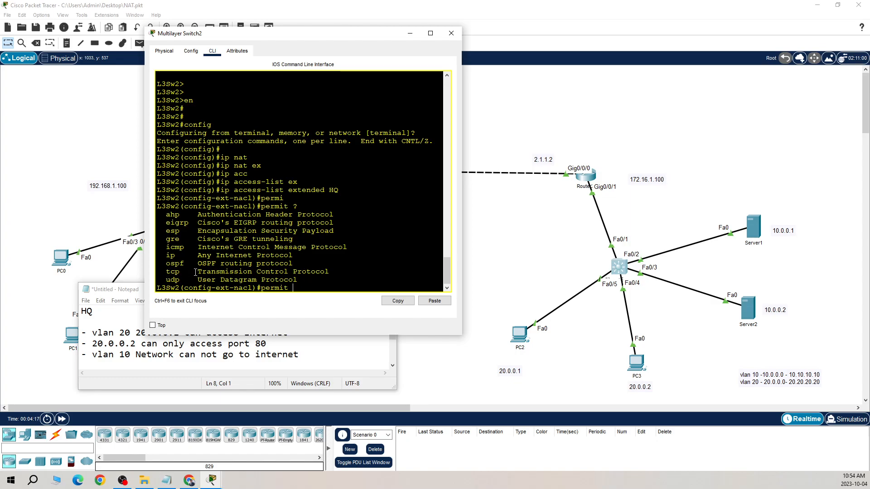
pyautogui.moveTo(163, 272); pyautogui.dragTo(320, 273)
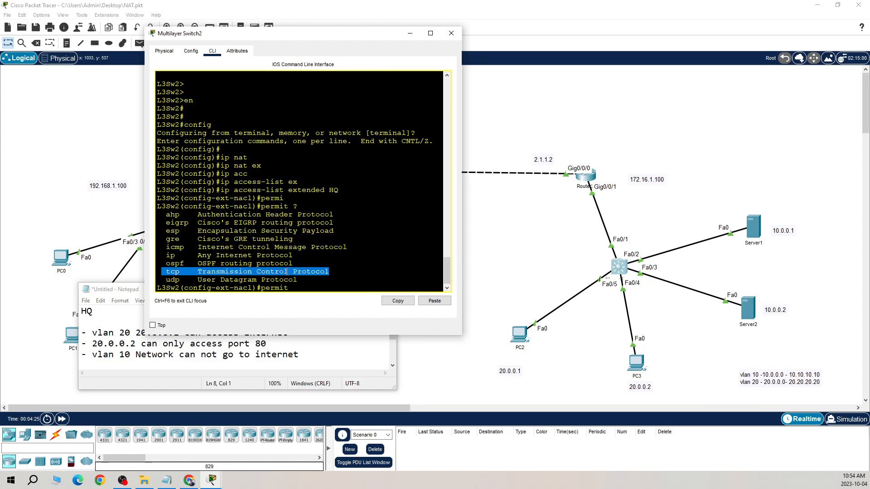
pyautogui.moveTo(167, 255); pyautogui.dragTo(257, 255)
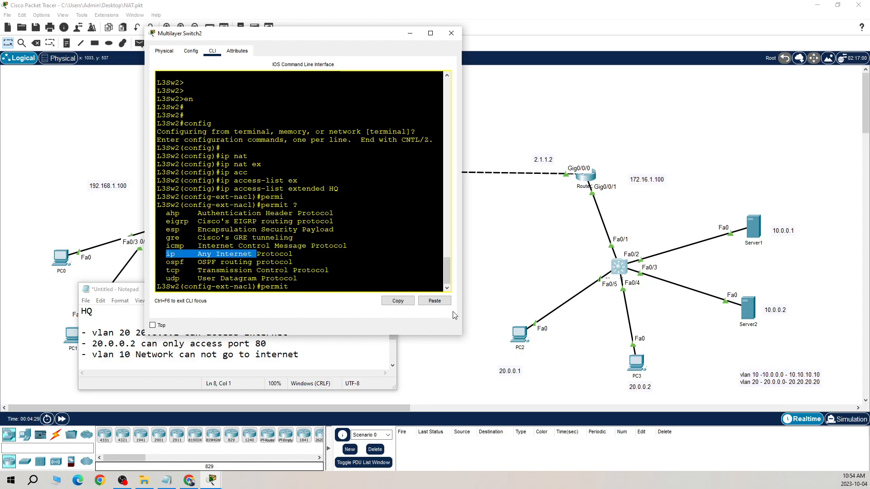
pyautogui.click(315, 287)
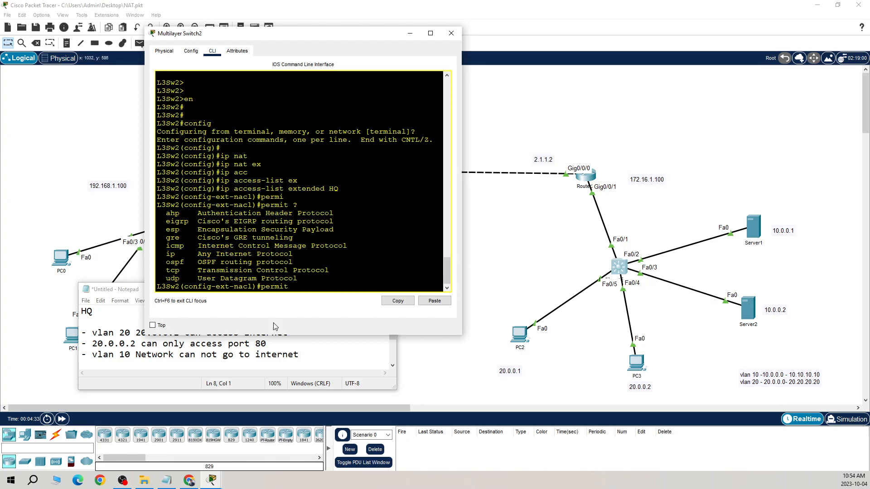
# Complete the HQ entry as permit ip host 20.0.0.1 any, checking the optional parameters before submitting it
pyautogui.write('ip ho')
pyautogui.press('Tab')
pyautogui.write('20.')
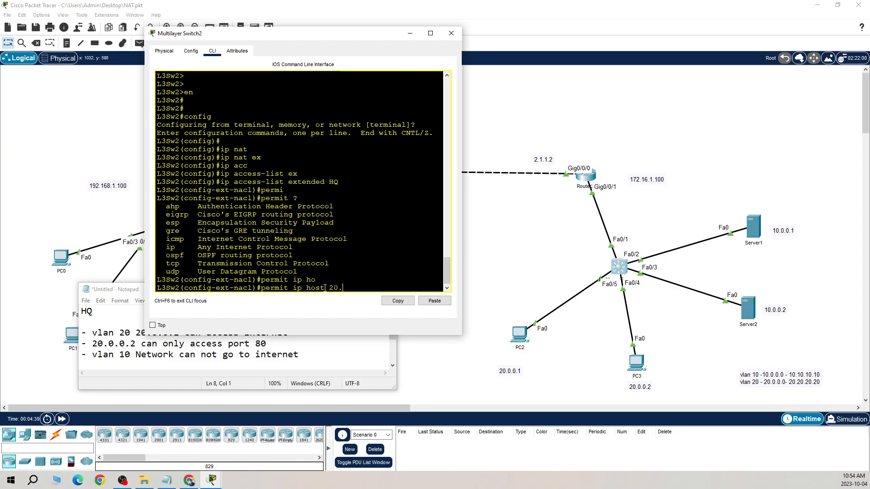
pyautogui.write('0.0.1 any ?')
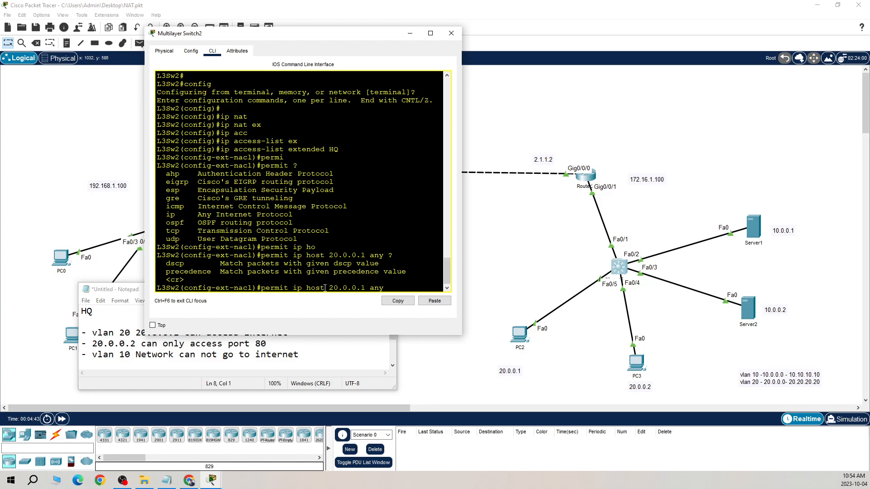
pyautogui.press('Return')
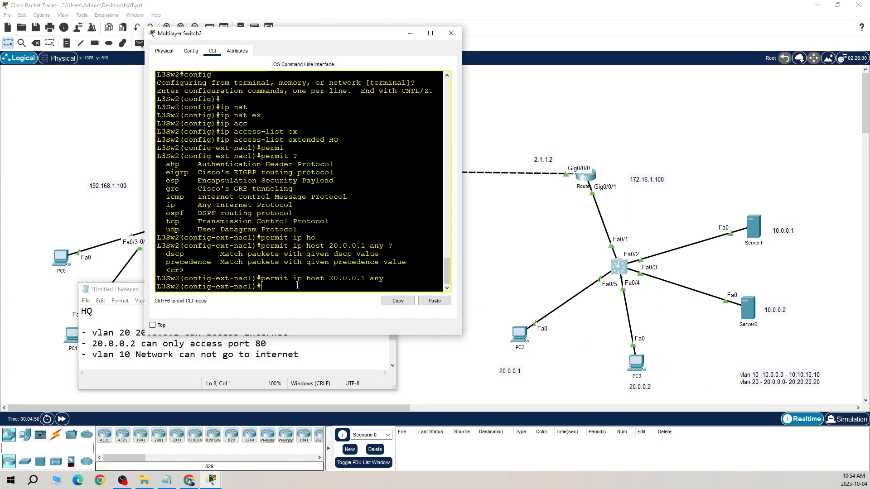
# Add the rule permit tcp host 20.0.0.2 any eq 80 to the HQ access list
pyautogui.write('permi')
pyautogui.press('Tab')
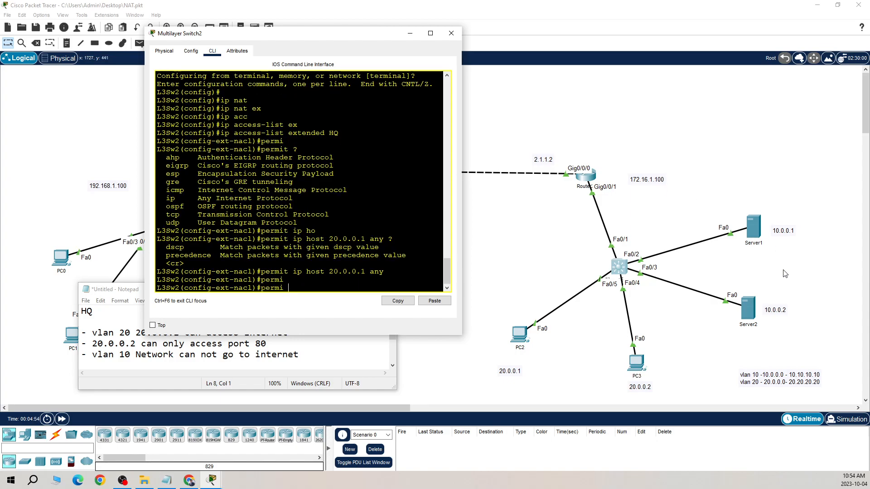
pyautogui.press('BackSpace')
pyautogui.press('BackSpace')
pyautogui.write('it tcpho')
pyautogui.press('Tab')
pyautogui.press('BackSpace')
pyautogui.press('BackSpace')
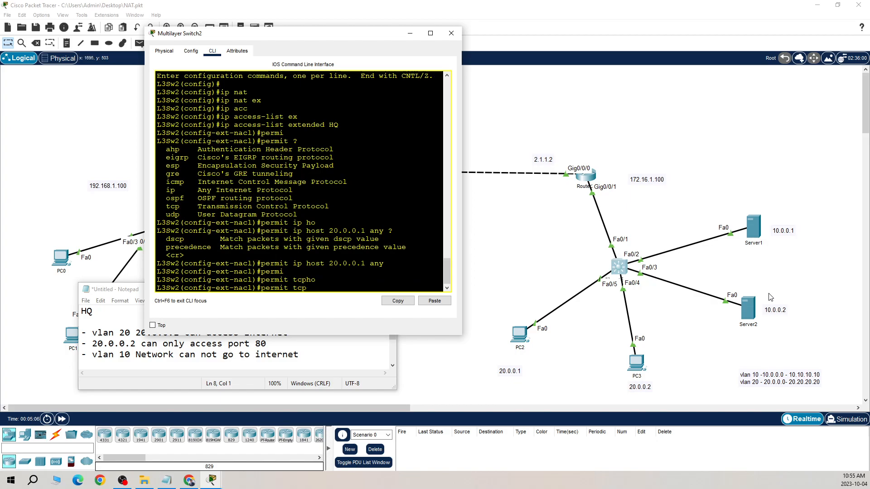
pyautogui.write('host 20.0.0.2 any eq 80')
pyautogui.press('Return')
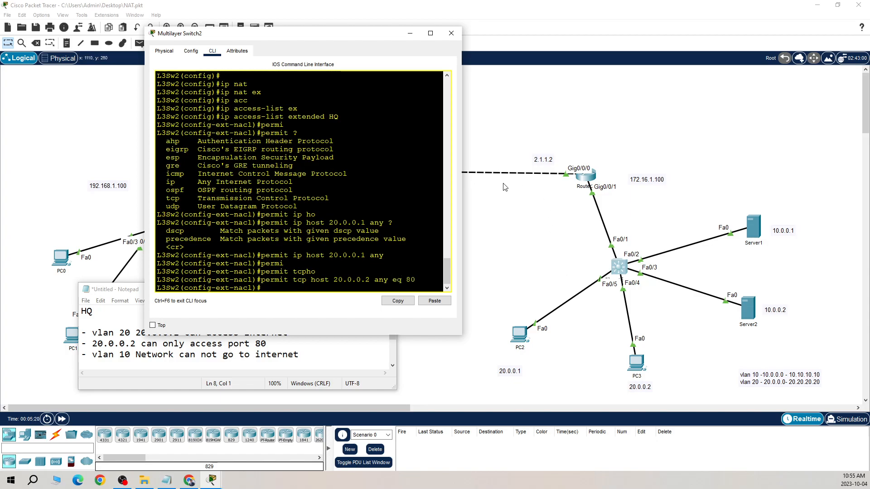
# Widen the switch window and add the rule deny ip 10.0.0.0 0.255.255.255 any to the HQ access list
pyautogui.moveTo(463, 195); pyautogui.dragTo(508, 197)
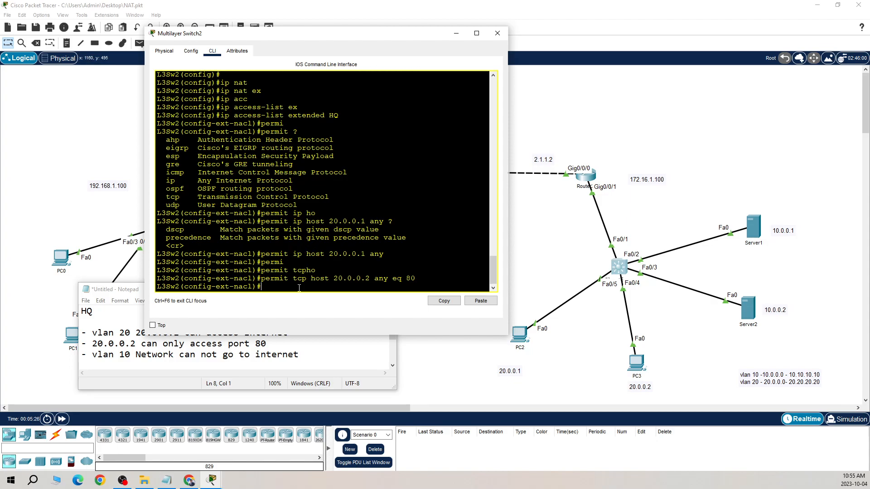
pyautogui.write('deny ip 10.0.0.0 0.255.255.255 any')
pyautogui.press('Return')
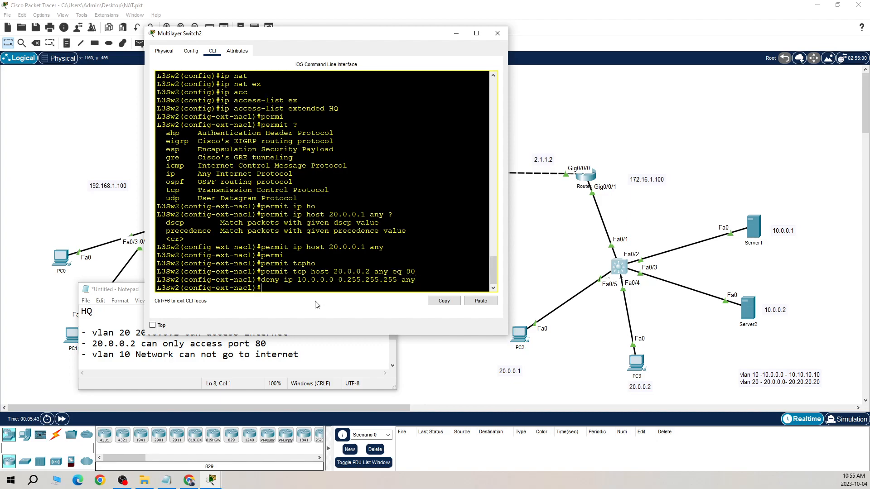
# Check the remaining options for the 10.0.0.0 deny rule, then exit the access list to global configuration mode
pyautogui.press('Up')
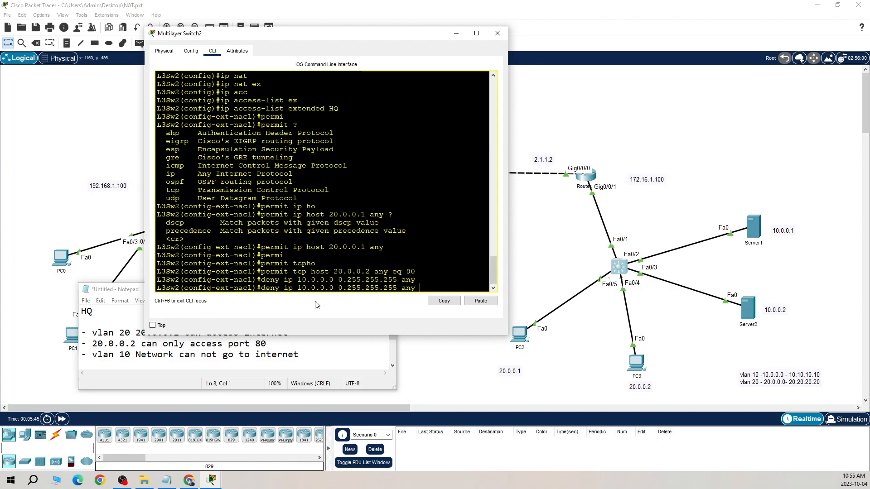
pyautogui.write('?')
pyautogui.press('BackSpace')
pyautogui.press('BackSpace')
pyautogui.press('BackSpace')
pyautogui.press('BackSpace')
pyautogui.press('BackSpace')
pyautogui.press('BackSpace')
pyautogui.press('BackSpace')
pyautogui.press('BackSpace')
pyautogui.press('BackSpace')
pyautogui.press('BackSpace')
pyautogui.press('BackSpace')
pyautogui.press('BackSpace')
pyautogui.press('BackSpace')
pyautogui.press('BackSpace')
pyautogui.press('BackSpace')
pyautogui.press('BackSpace')
pyautogui.press('BackSpace')
pyautogui.press('BackSpace')
pyautogui.press('BackSpace')
pyautogui.press('BackSpace')
pyautogui.write('exi')
pyautogui.press('Return')
pyautogui.press('Return')
pyautogui.press('Return')
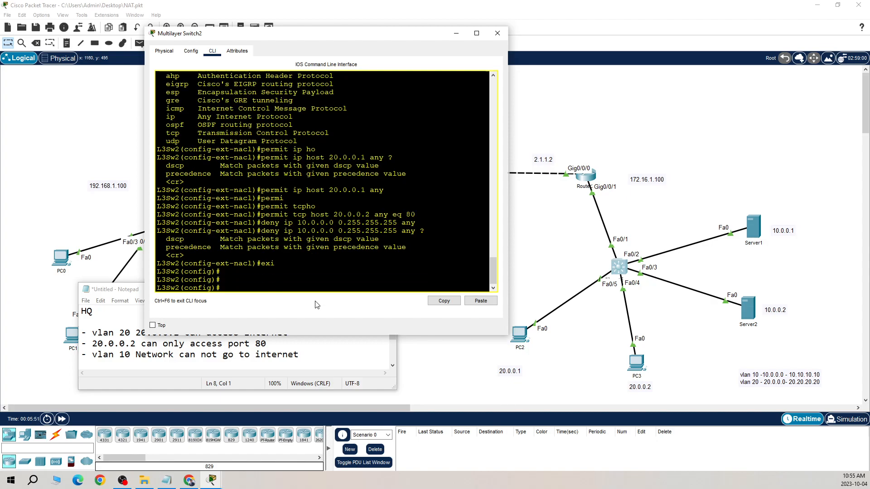
# Apply access list HQ outbound on interface f0/1, then return to global configuration mode
pyautogui.write('int f0/1')
pyautogui.press('Return')
pyautogui.write('ip acc')
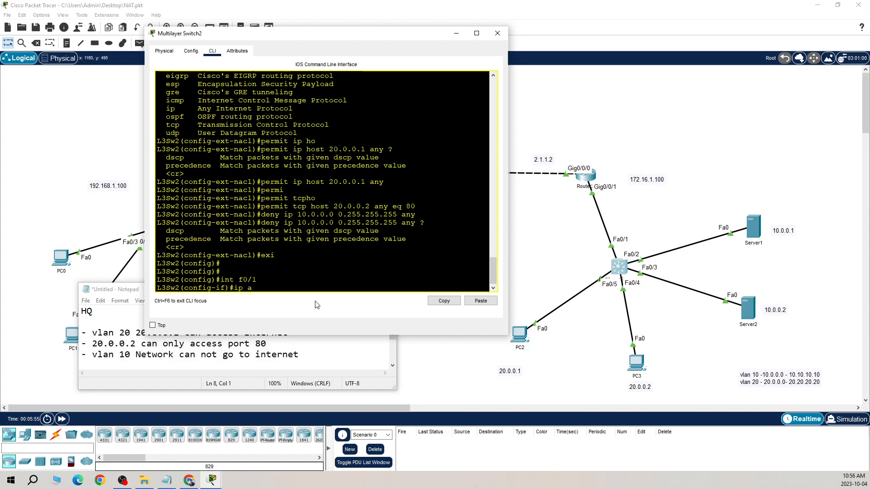
pyautogui.press('Tab')
pyautogui.write('H')
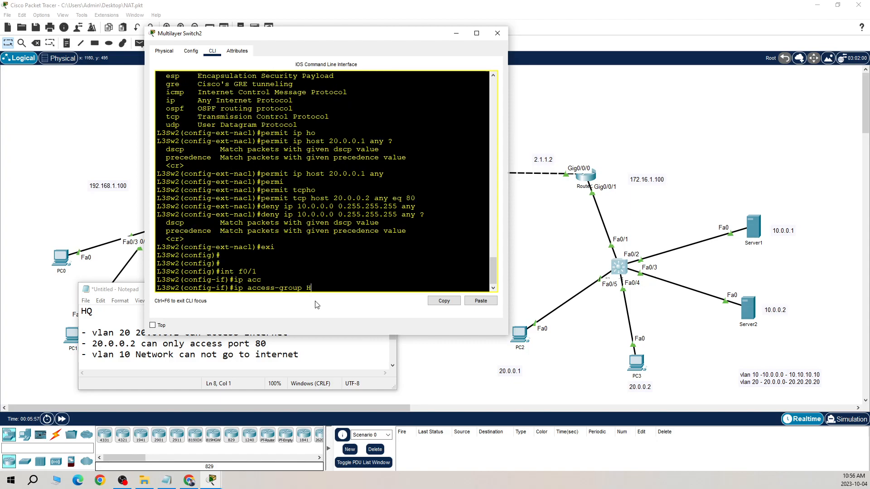
pyautogui.write('Q ou')
pyautogui.press('Tab')
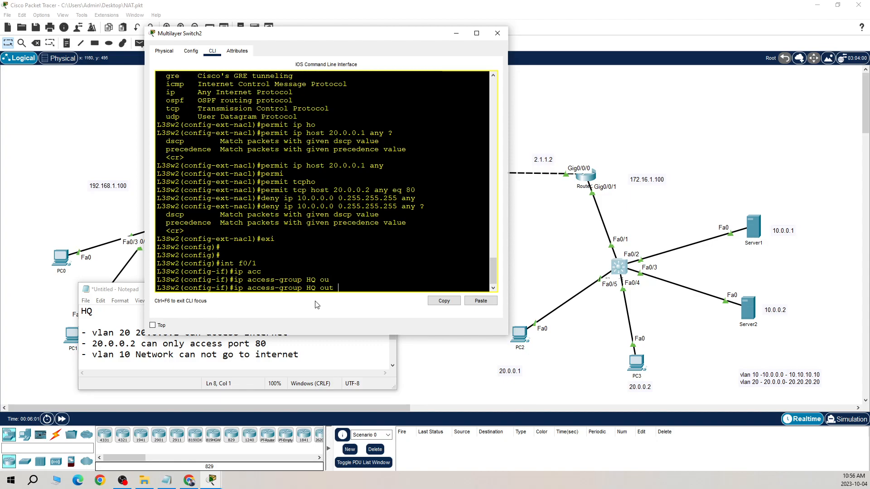
pyautogui.press('Return')
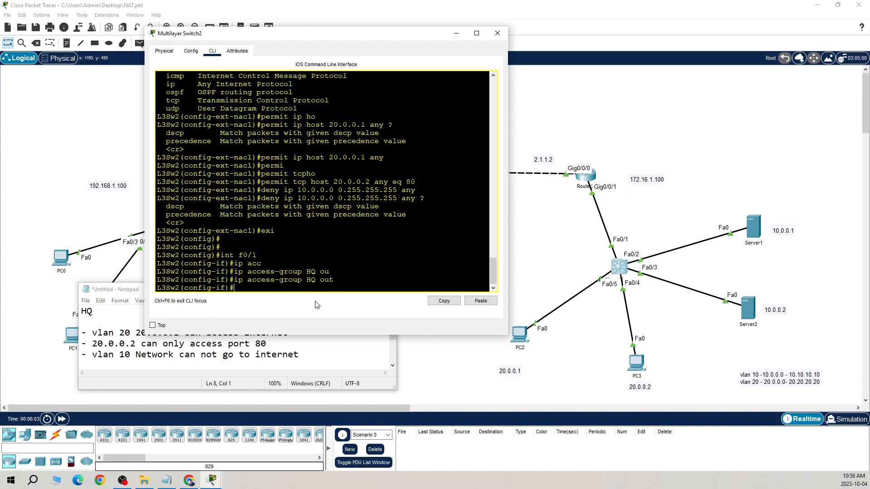
pyautogui.write('exi')
pyautogui.press('Return')
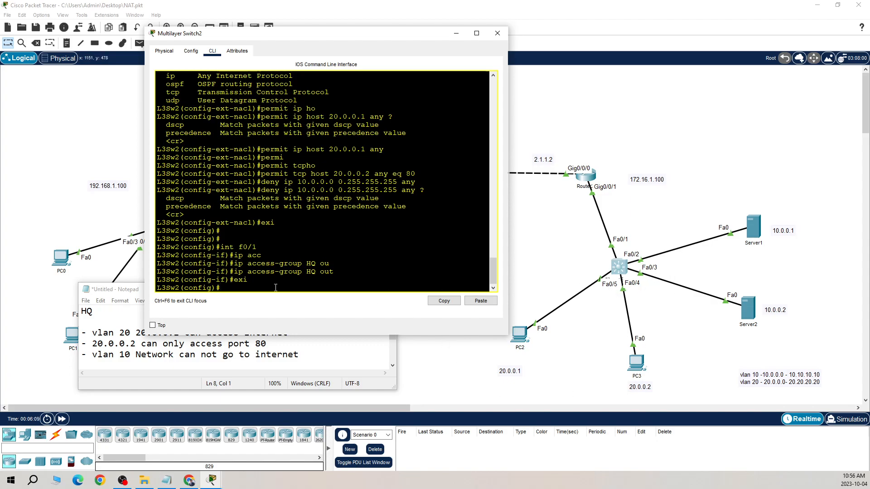
# Apply access list HQ inbound on the interface range f0/2 - 5
pyautogui.write('int ran')
pyautogui.press('Tab')
pyautogui.write('f0/')
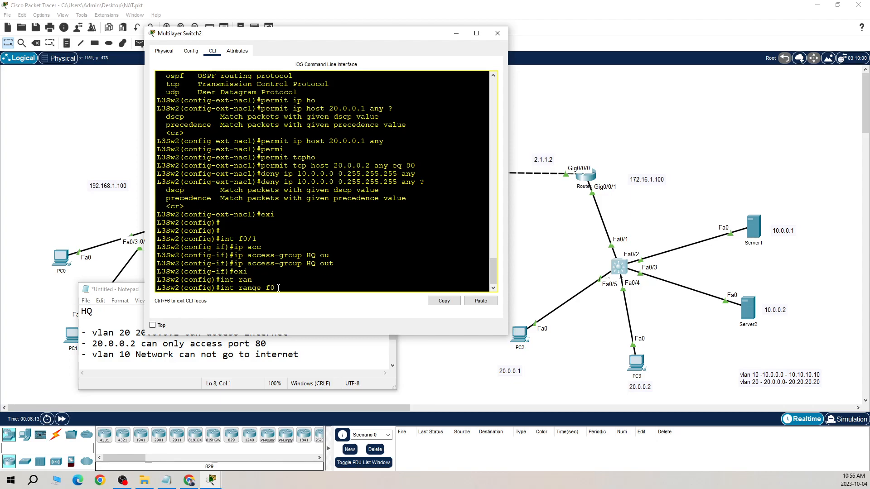
pyautogui.write('2')
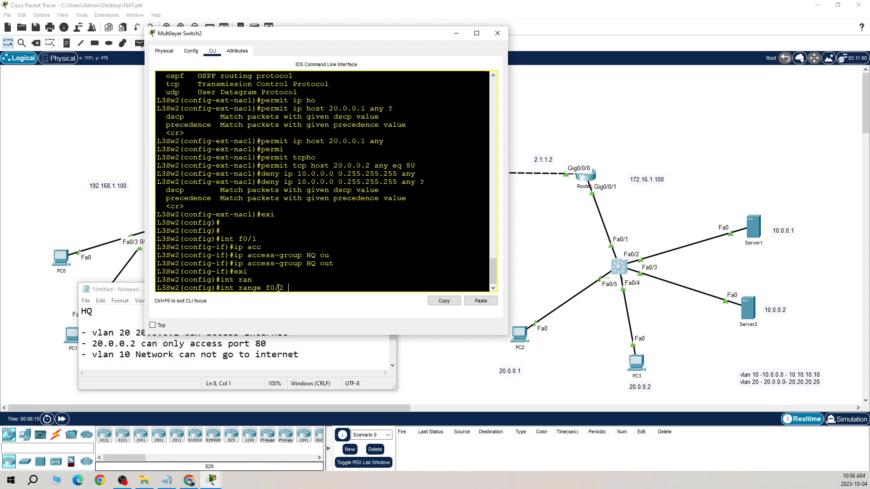
pyautogui.write(' - 5')
pyautogui.press('Return')
pyautogui.write('ip a')
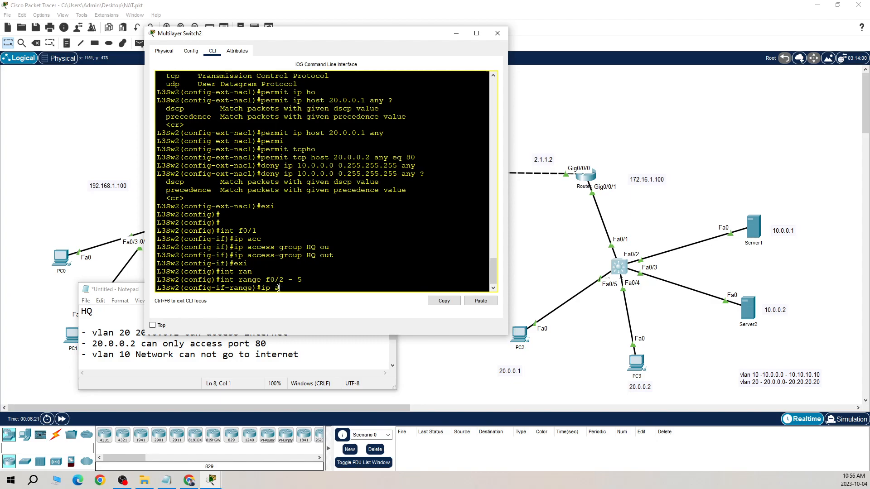
pyautogui.write('cc')
pyautogui.press('Tab')
pyautogui.write('HQ in')
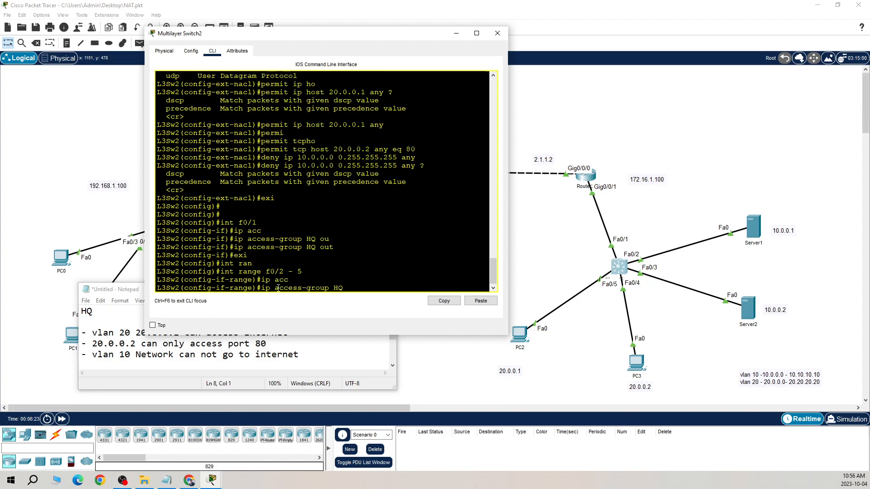
pyautogui.press('Return')
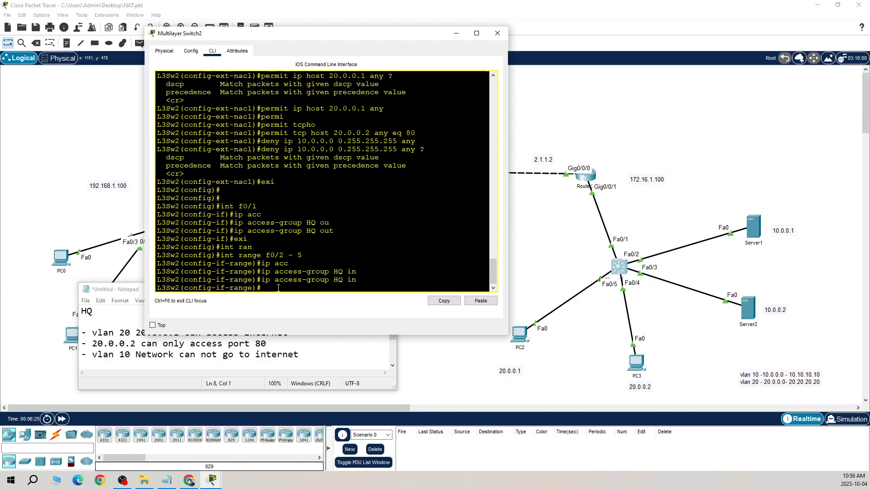
# Return to privileged EXEC mode, display the switch's access lists and review each rule of list HQ
pyautogui.hotkey('ctrl', 'z')
pyautogui.press('Return')
pyautogui.press('Return')
pyautogui.press('Return')
pyautogui.press('Return')
pyautogui.press('Return')
pyautogui.write('sh acc')
pyautogui.press('Tab')
pyautogui.press('Return')
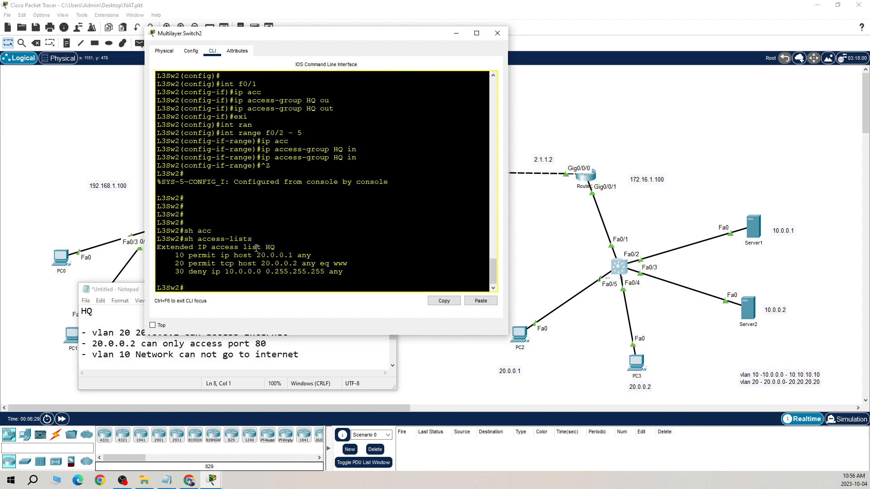
pyautogui.moveTo(175, 255); pyautogui.dragTo(308, 257)
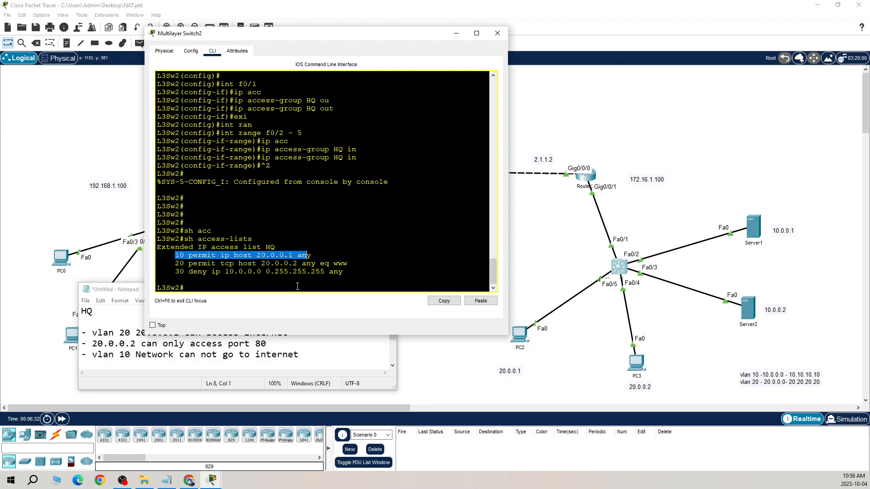
pyautogui.moveTo(276, 264); pyautogui.dragTo(348, 264)
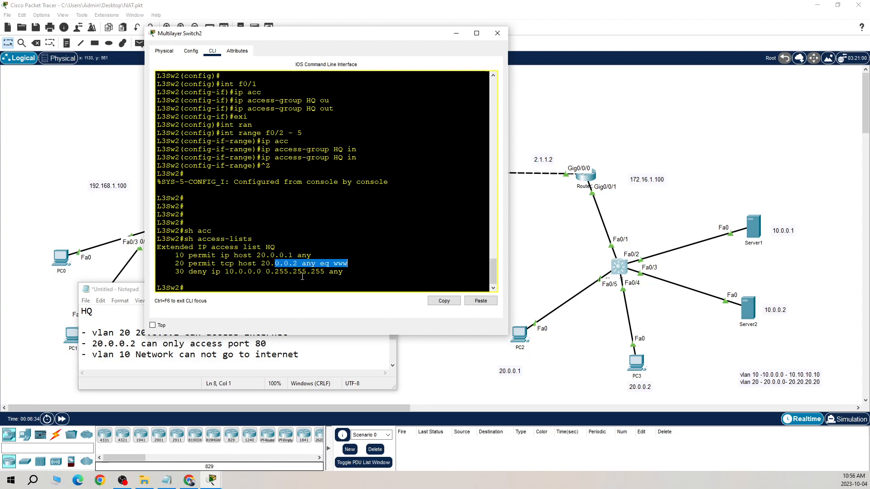
pyautogui.moveTo(271, 272); pyautogui.dragTo(356, 272)
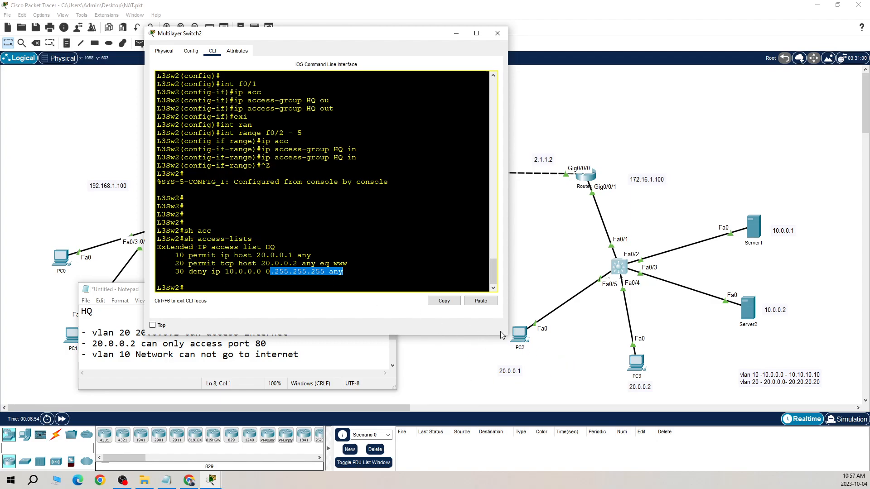
# Ping 192.168.1.101 from PC2's command prompt
pyautogui.click(526, 333)
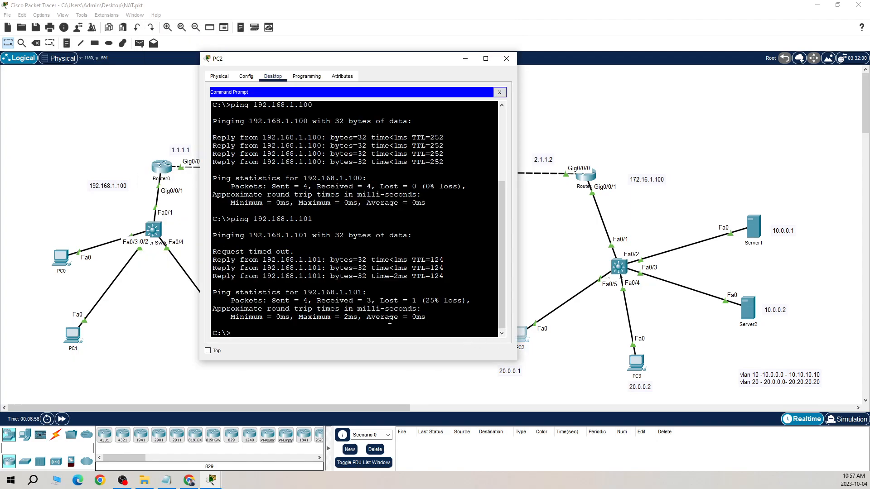
pyautogui.press('Up')
pyautogui.press('Return')
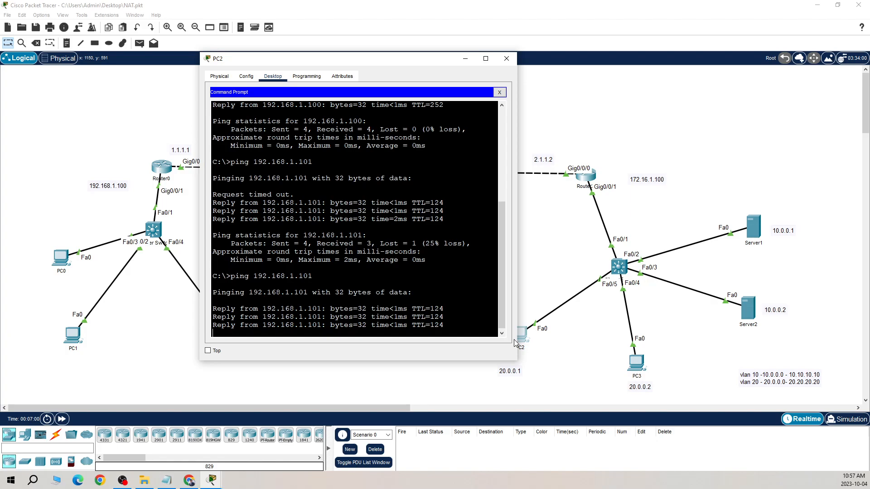
# Load the web page at 192.168.1.101 in PC2's web browser
pyautogui.click(500, 93)
pyautogui.click(475, 122)
pyautogui.write('192.168.')
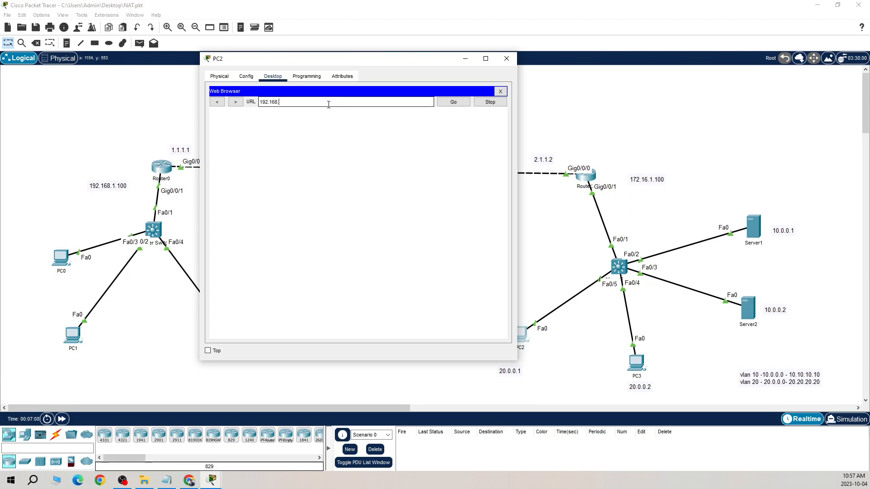
pyautogui.write('1.101')
pyautogui.press('Return')
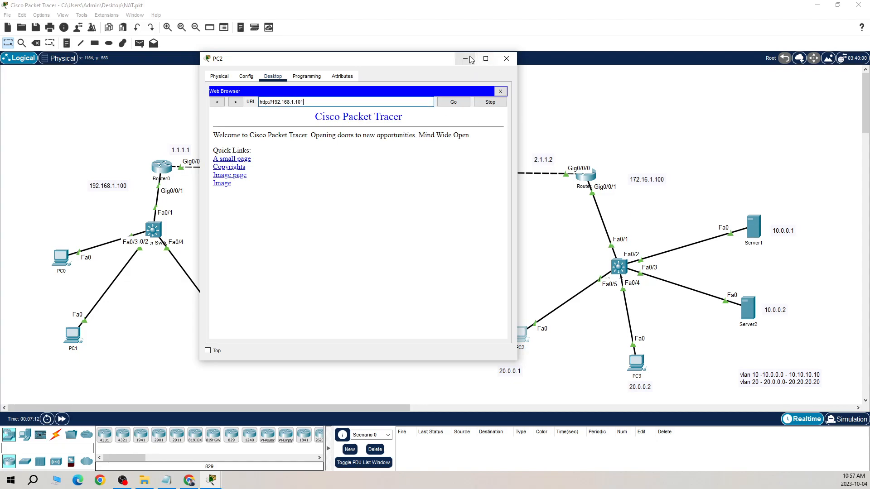
pyautogui.moveTo(380, 56); pyautogui.dragTo(496, 52)
# Change the welcome line of Server0's HTTP file index.html to "Welcome to 192.168.1.101 SERVER" and save it over the existing file
pyautogui.click(231, 335)
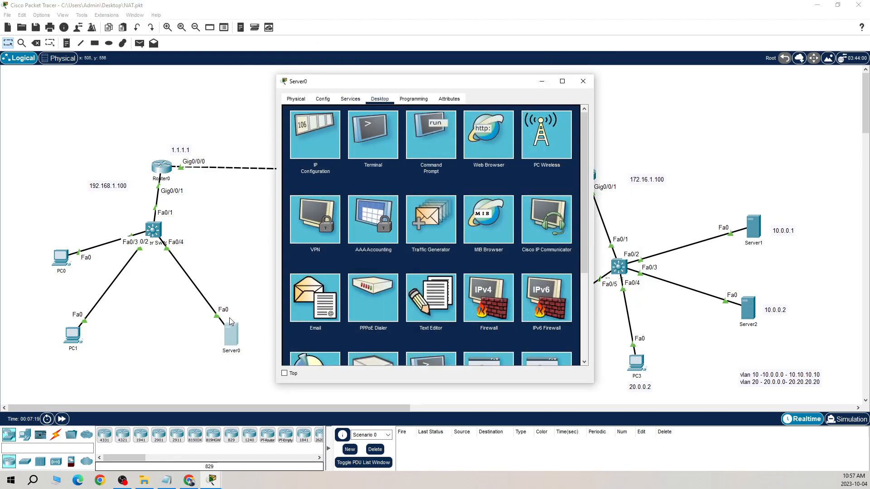
pyautogui.click(351, 99)
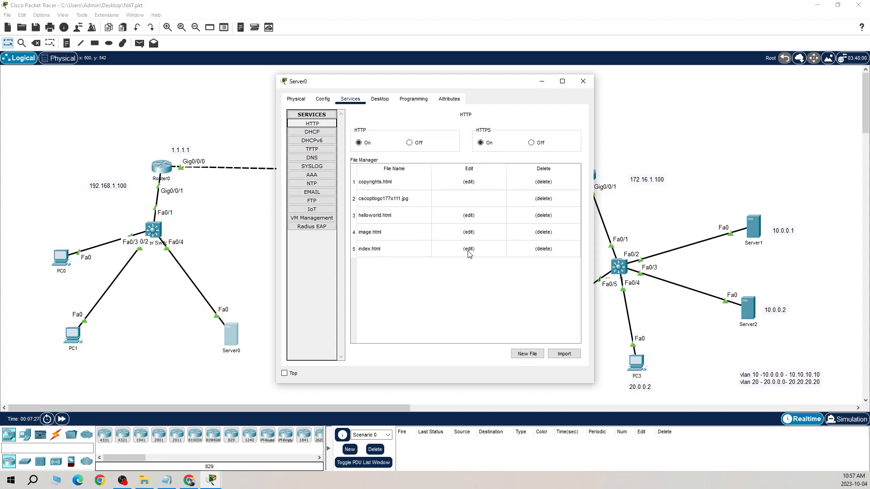
pyautogui.click(480, 250)
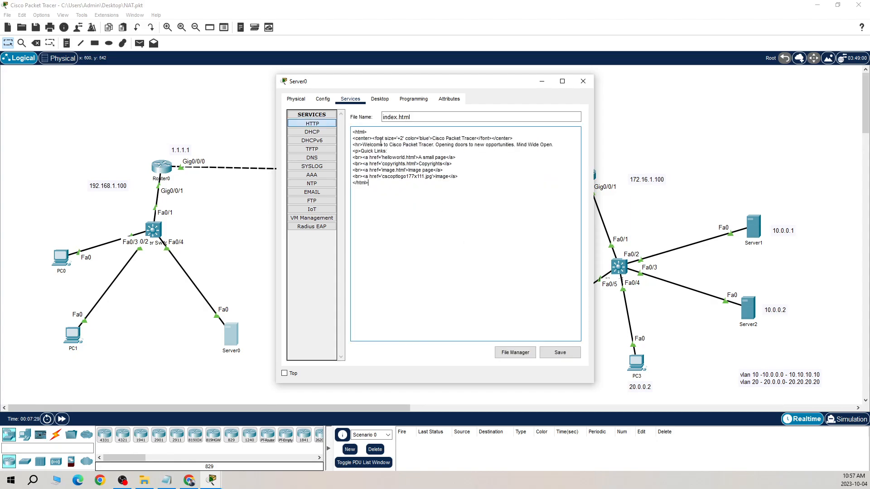
pyautogui.moveTo(389, 145); pyautogui.dragTo(563, 147)
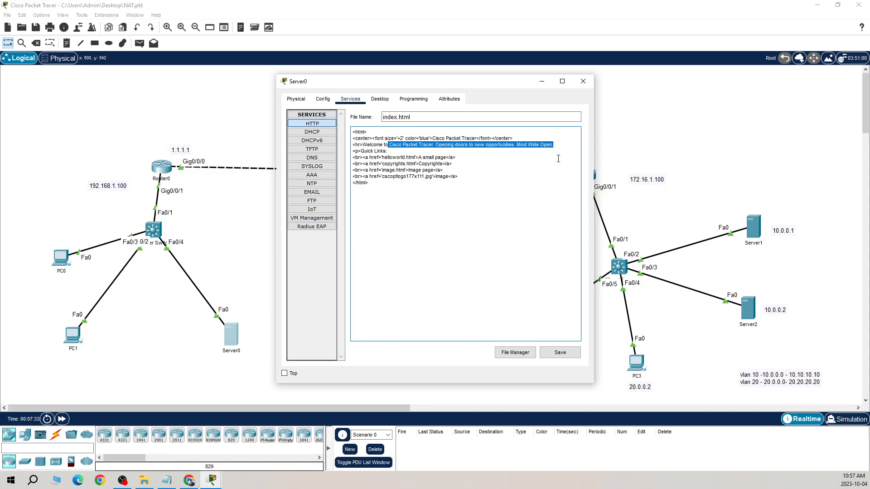
pyautogui.press('BackSpace')
pyautogui.write('192.168.1.101')
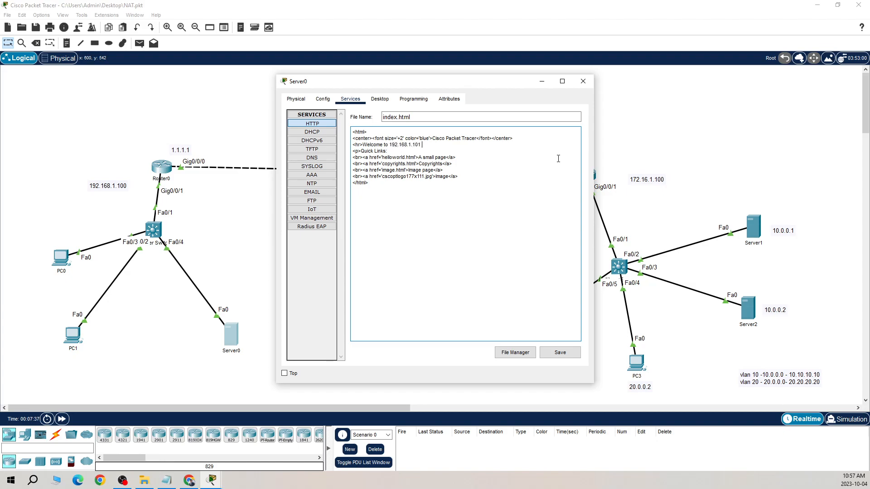
pyautogui.write(' SER')
pyautogui.click(552, 356)
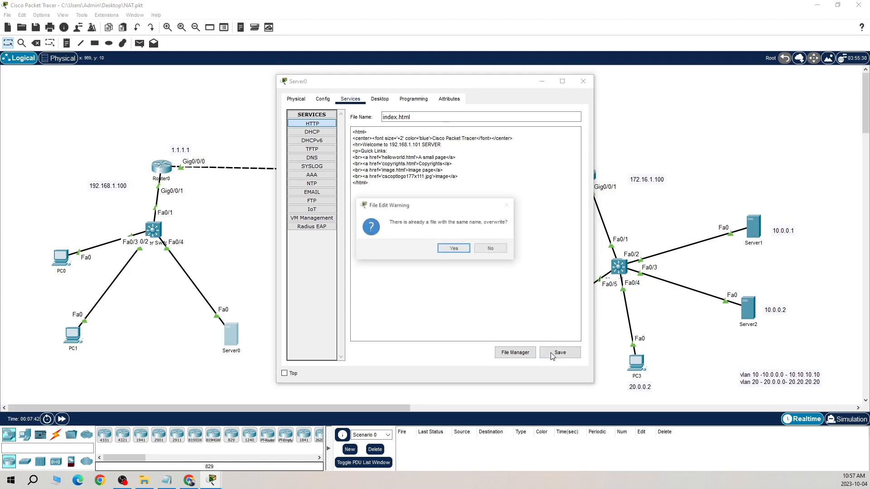
pyautogui.click(455, 252)
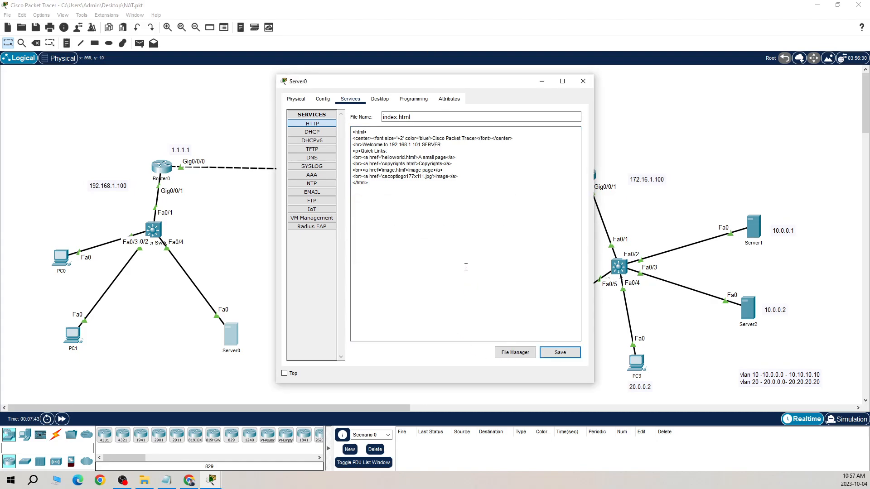
pyautogui.click(583, 82)
# Reload the 192.168.1.101 page in PC2's web browser, check the welcome line, then close PC2
pyautogui.click(520, 336)
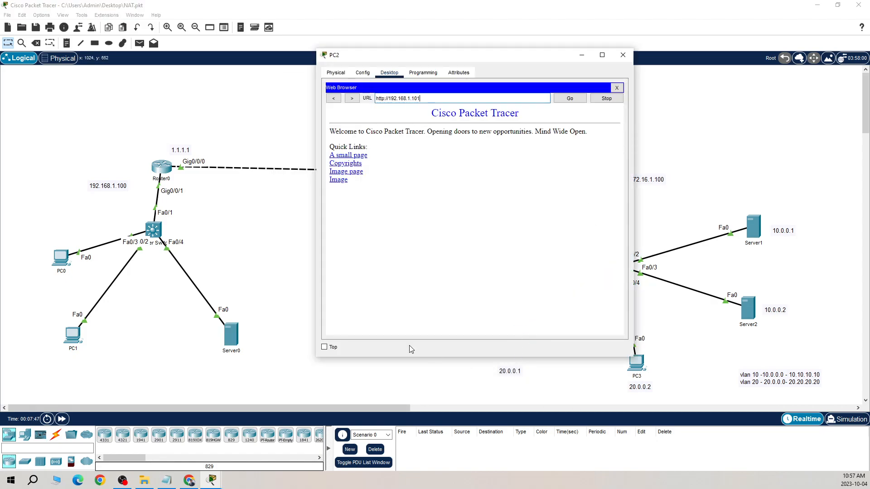
pyautogui.click(571, 99)
pyautogui.moveTo(368, 130); pyautogui.dragTo(442, 131)
pyautogui.click(480, 150)
pyautogui.click(617, 88)
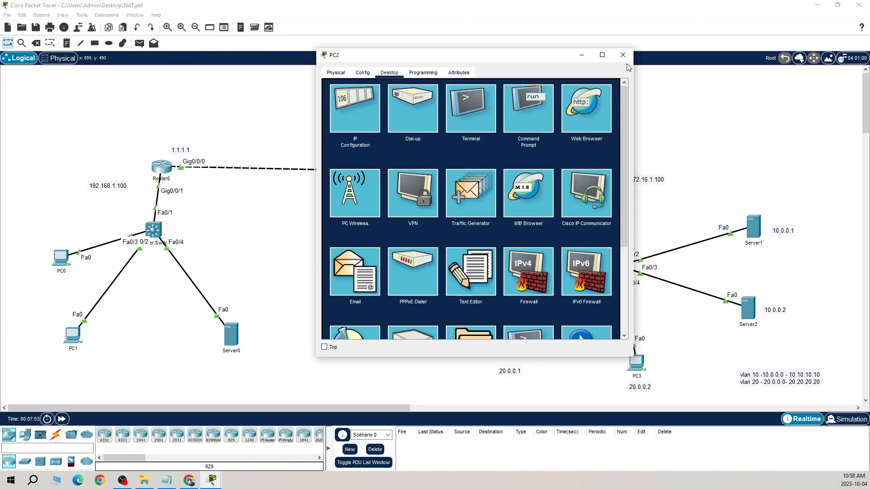
pyautogui.click(623, 55)
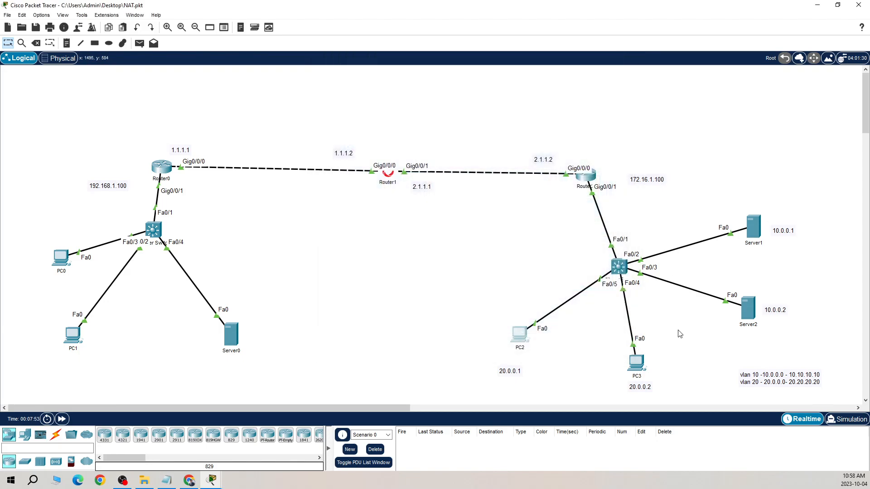
# Ping 192.168.1.101 from PC3's command prompt
pyautogui.click(642, 362)
pyautogui.click(488, 151)
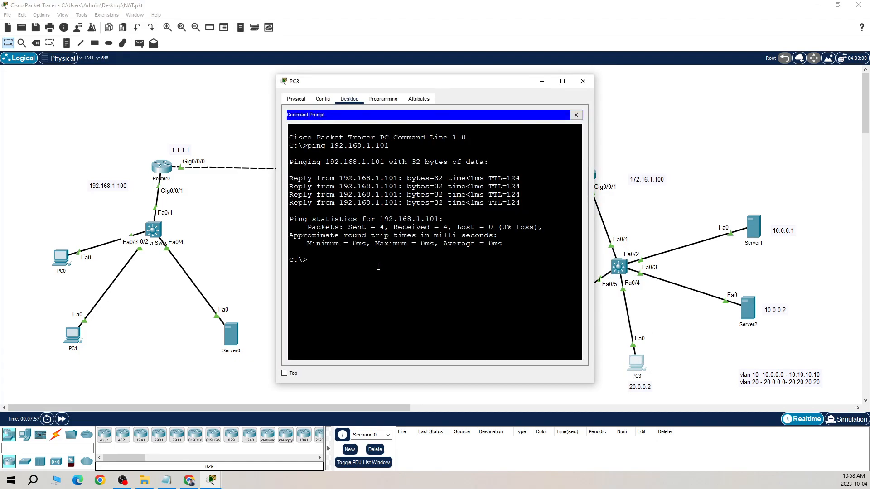
pyautogui.press('Up')
pyautogui.press('Return')
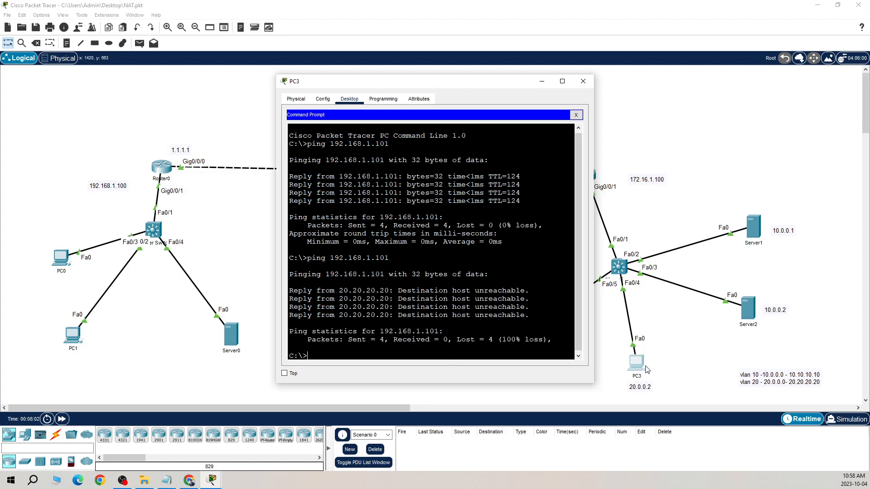
# Load the web page at 192.168.1.101 in PC3's web browser and check its welcome line
pyautogui.click(576, 115)
pyautogui.click(551, 142)
pyautogui.click(359, 124)
pyautogui.write('192.168.1.1')
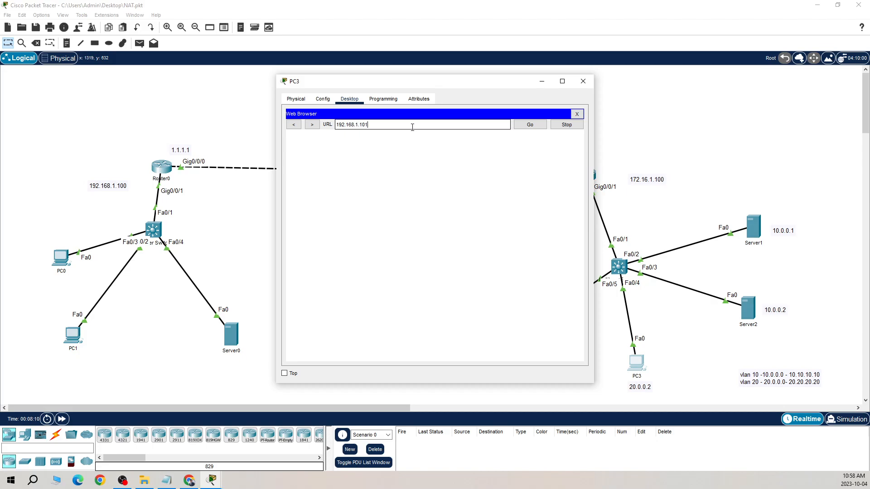
pyautogui.write('01')
pyautogui.press('Return')
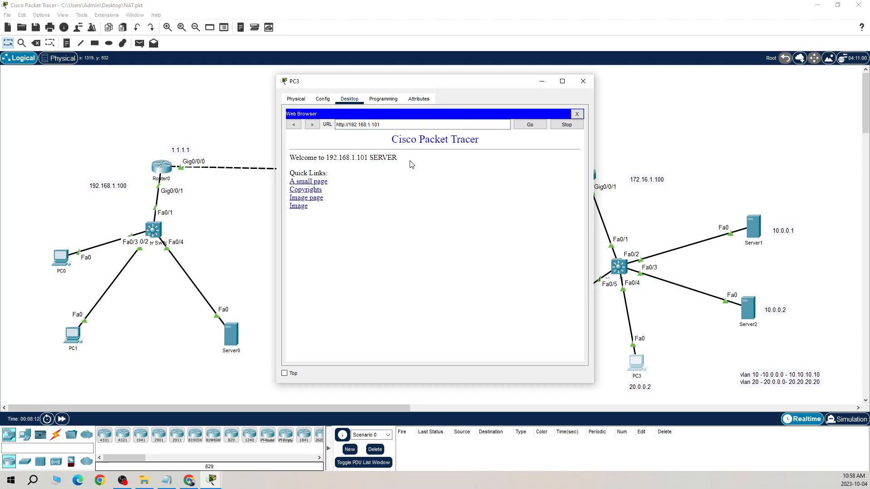
pyautogui.moveTo(412, 164); pyautogui.dragTo(272, 155)
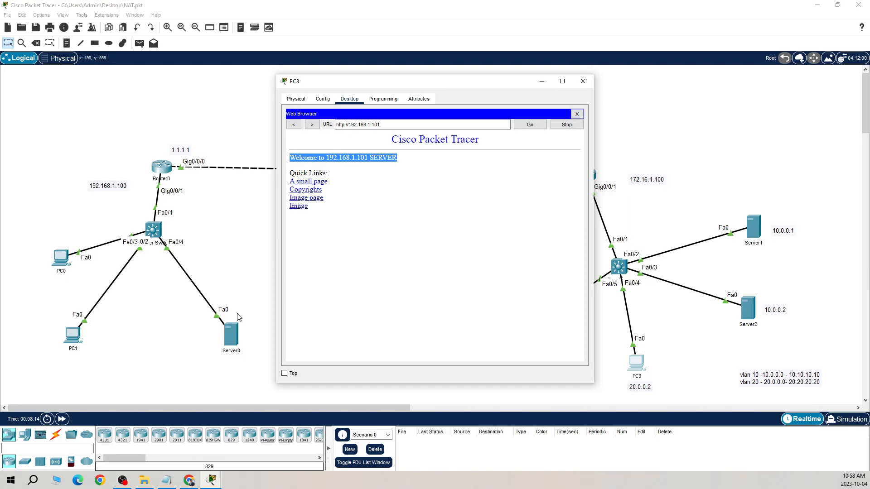
pyautogui.click(745, 309)
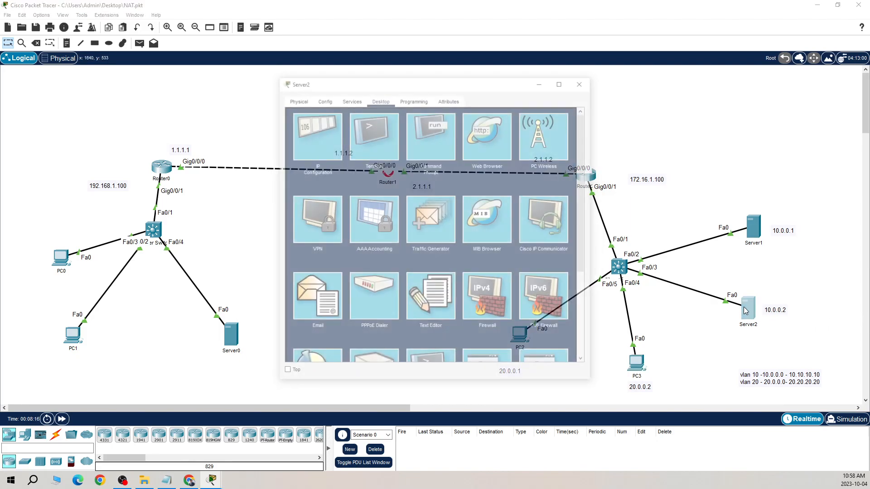
pyautogui.click(496, 137)
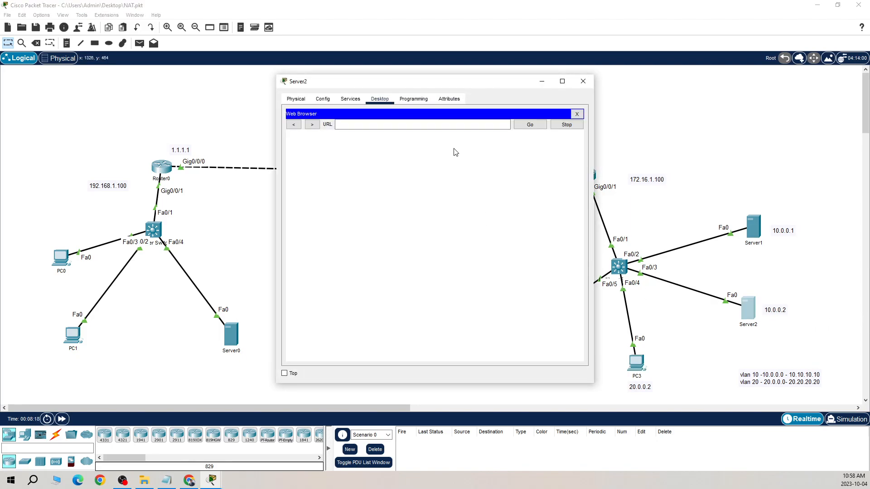
pyautogui.click(411, 122)
pyautogui.write('192.168.101')
pyautogui.press('Return')
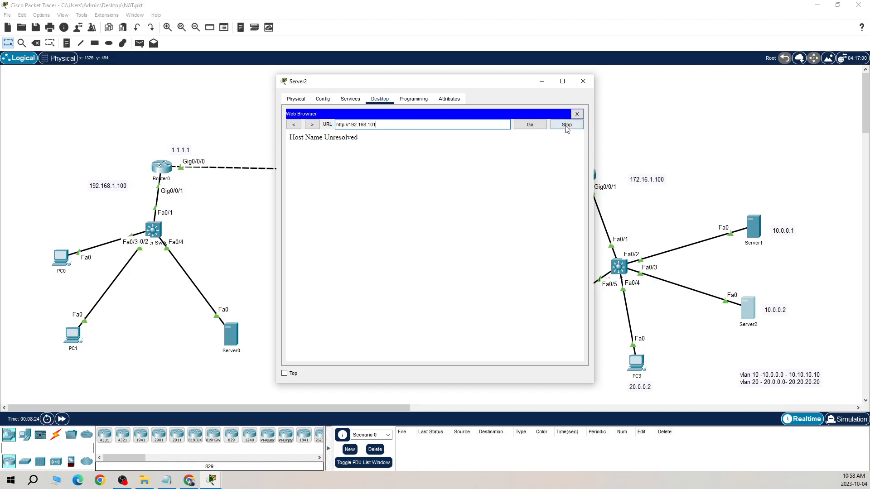
pyautogui.click(576, 115)
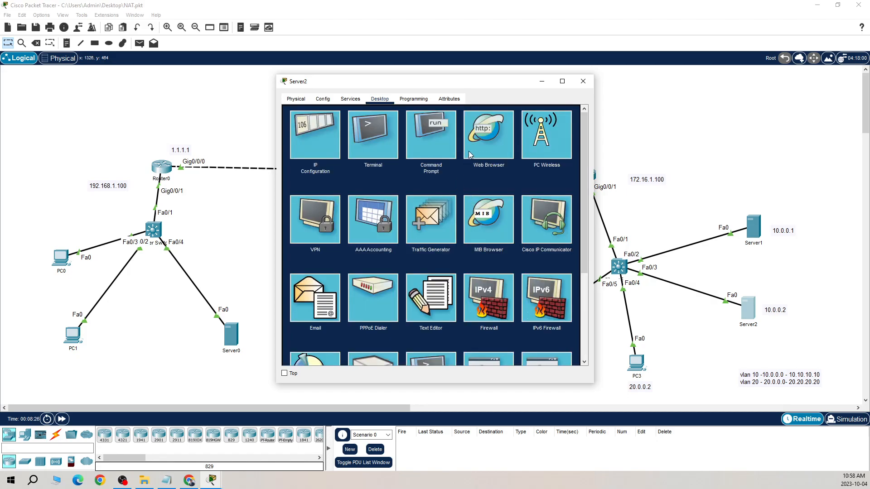
# Ping 192.168.1.101 from Server2's command prompt, then close the Server2 window
pyautogui.click(434, 142)
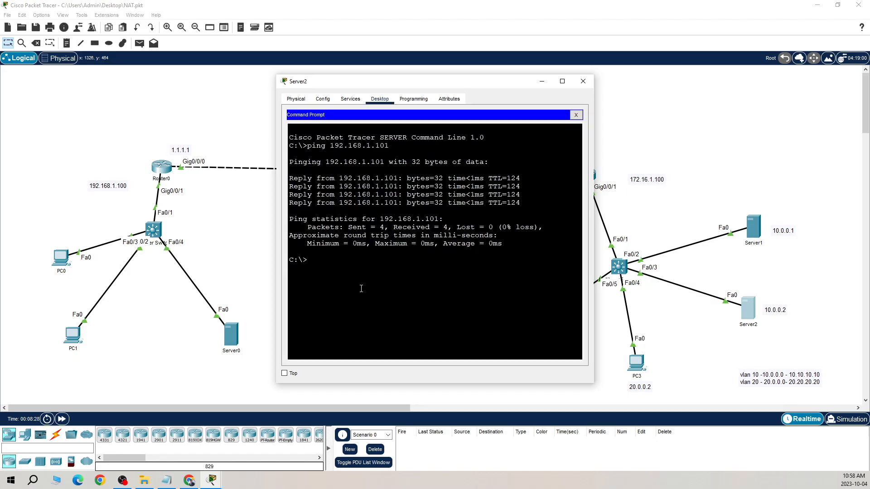
pyautogui.press('Up')
pyautogui.press('Return')
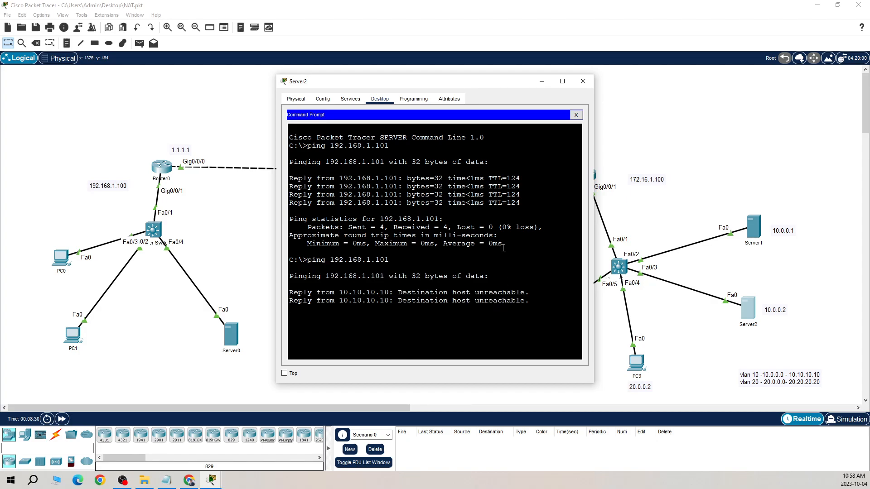
pyautogui.click(585, 80)
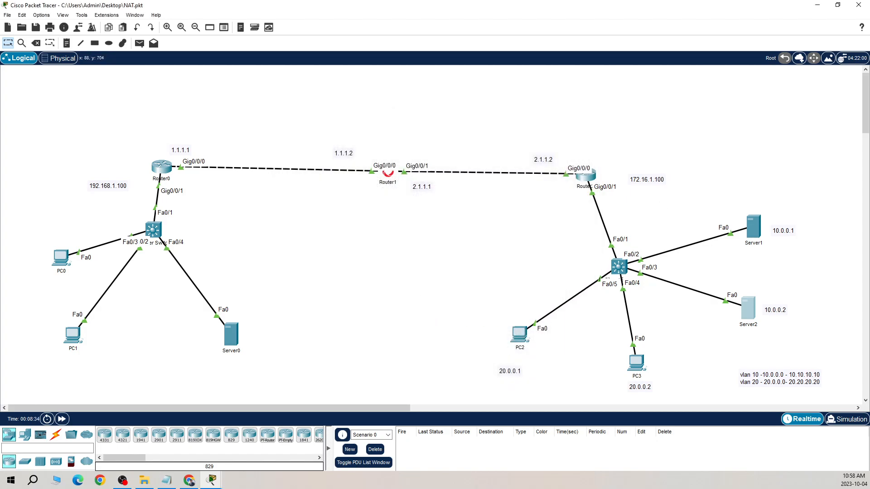
# Bring up the Notepad notes on the HQ access rules and reposition and enlarge the window to read them
pyautogui.hotkey('alt', 'Tab')
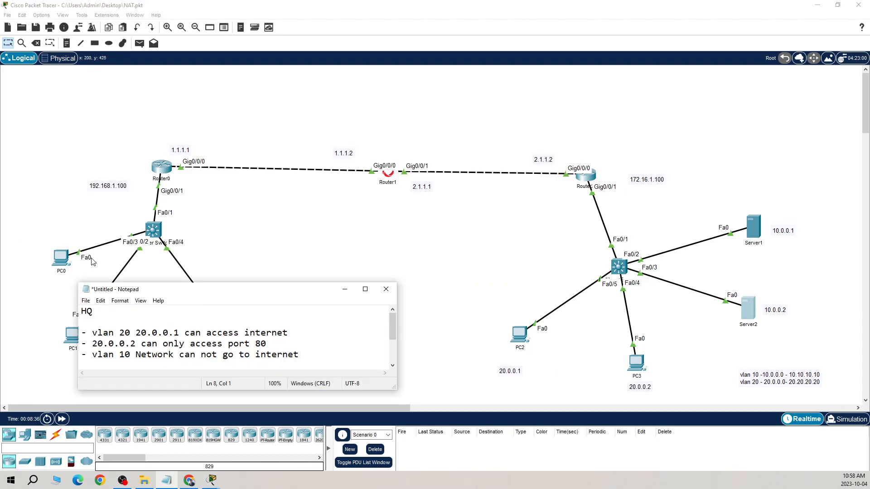
pyautogui.moveTo(220, 291); pyautogui.dragTo(486, 148)
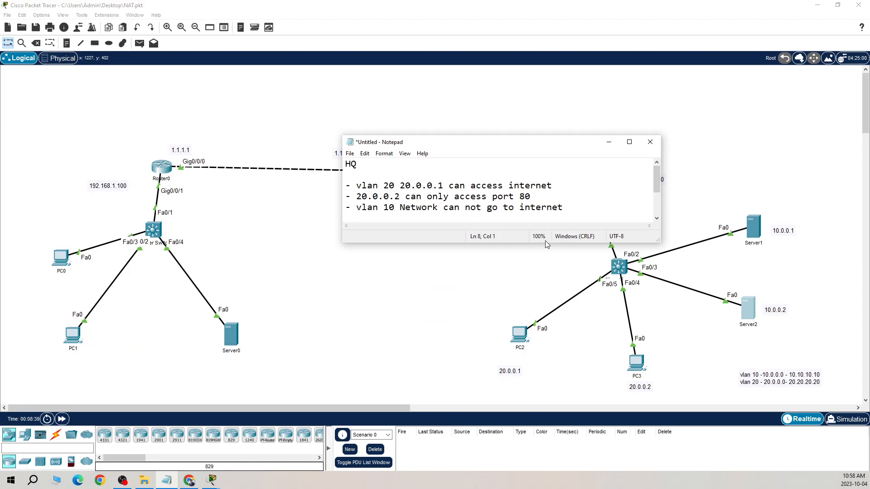
pyautogui.moveTo(546, 242); pyautogui.dragTo(543, 289)
pyautogui.moveTo(573, 145); pyautogui.dragTo(578, 129)
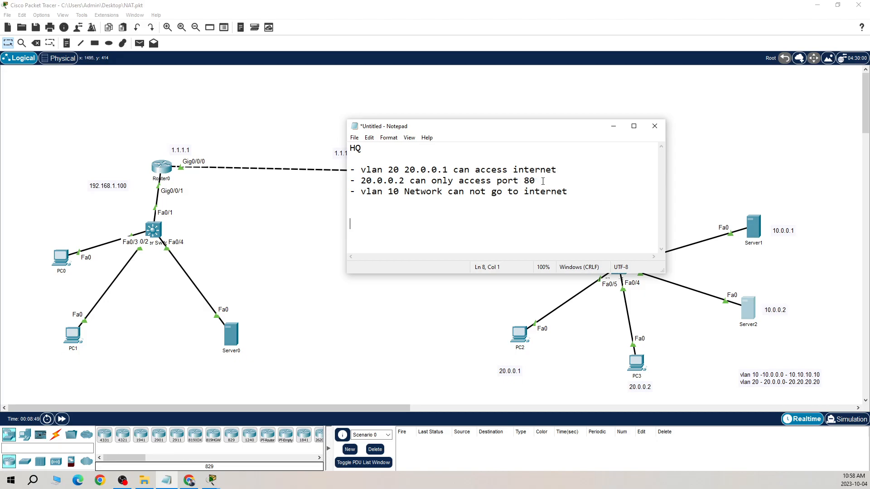
# Open Router0's command line and enter global configuration mode
pyautogui.click(166, 171)
pyautogui.click(345, 99)
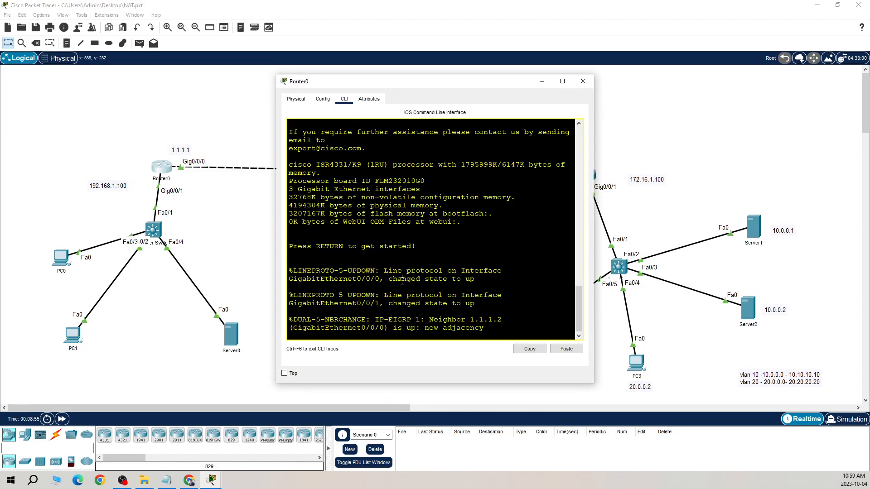
pyautogui.press('Return')
pyautogui.press('Return')
pyautogui.write('en')
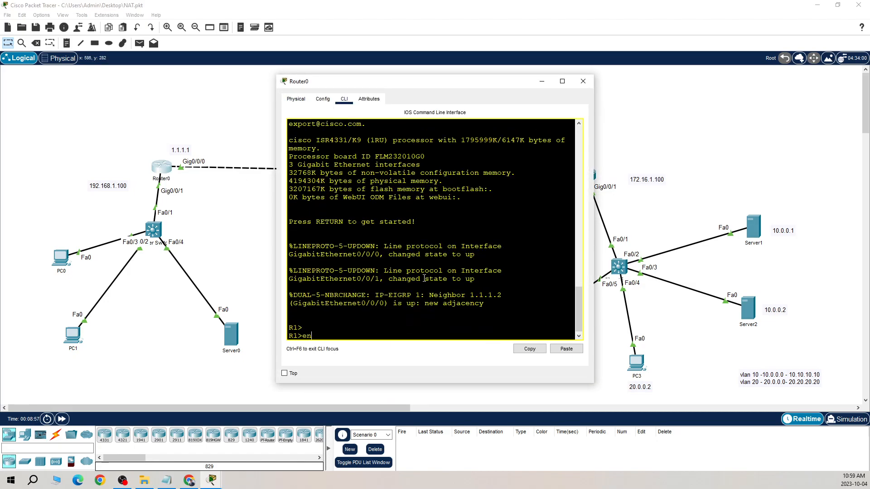
pyautogui.press('Return')
pyautogui.press('Return')
pyautogui.press('Return')
pyautogui.write('config')
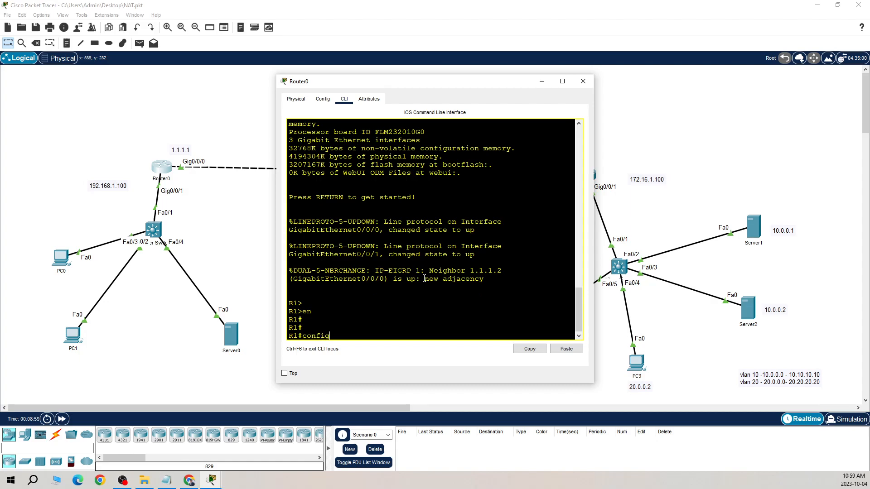
pyautogui.press('Return')
pyautogui.press('Return')
pyautogui.press('Return')
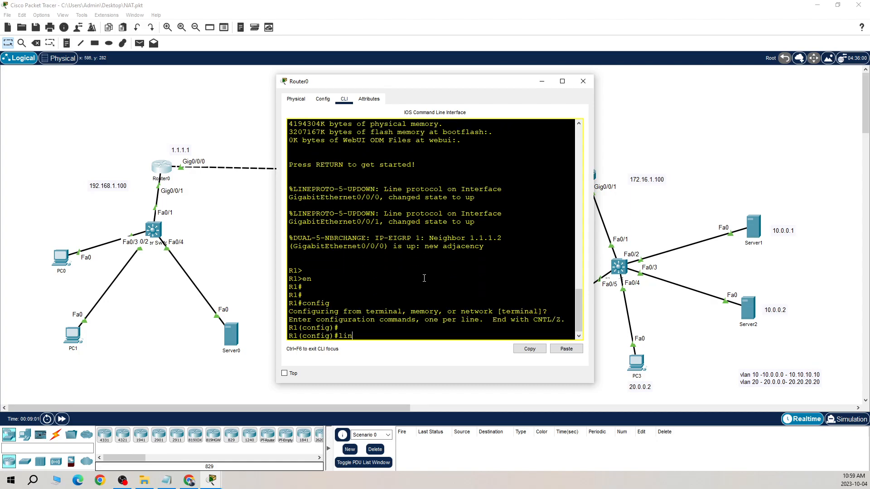
# Configure lines vty 0 1 on Router0 to use login local, then return to global configuration mode
pyautogui.write('lin')
pyautogui.press('Tab')
pyautogui.write('vt')
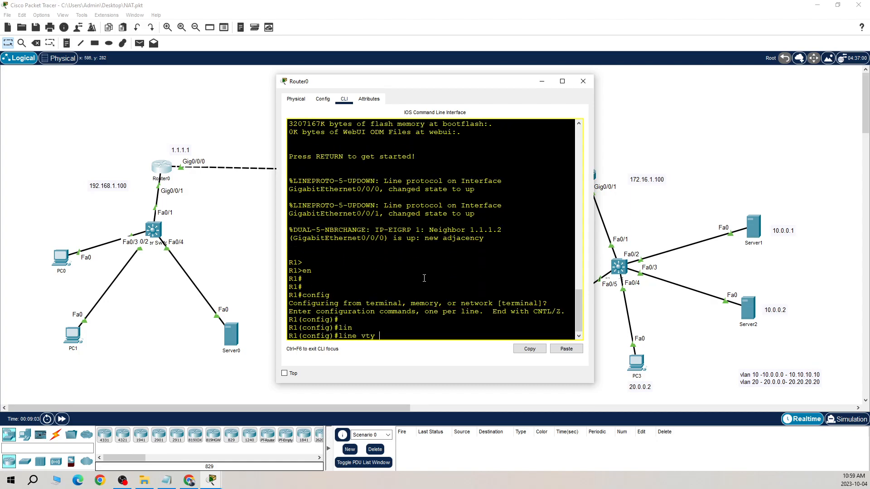
pyautogui.write('y 0 2')
pyautogui.press('Return')
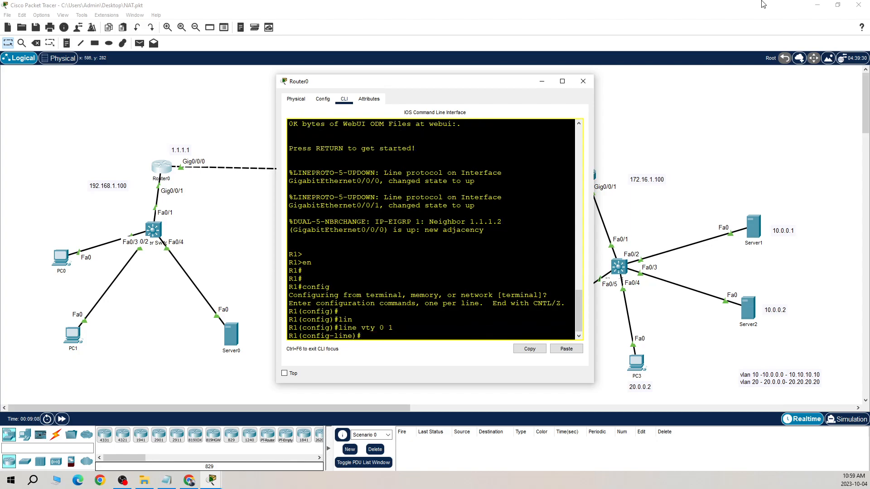
pyautogui.click(562, 81)
pyautogui.write('login lo')
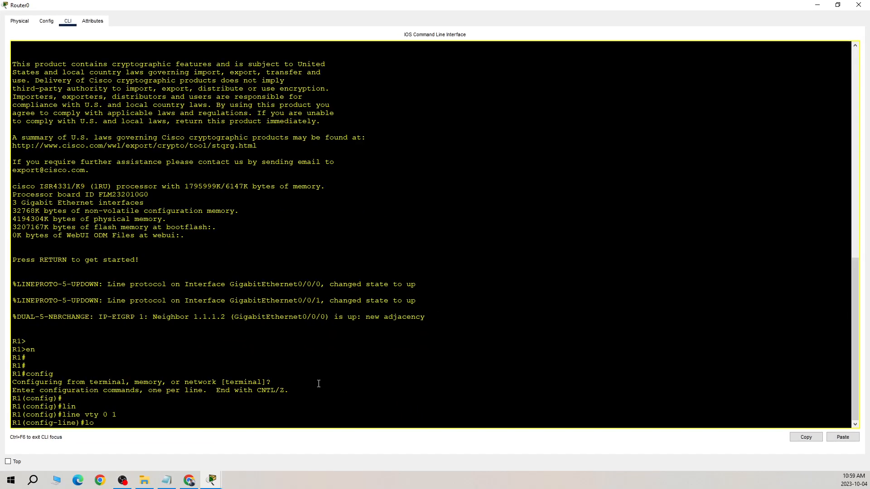
pyautogui.press('Tab')
pyautogui.write('in loca')
pyautogui.press('Tab')
pyautogui.press('Return')
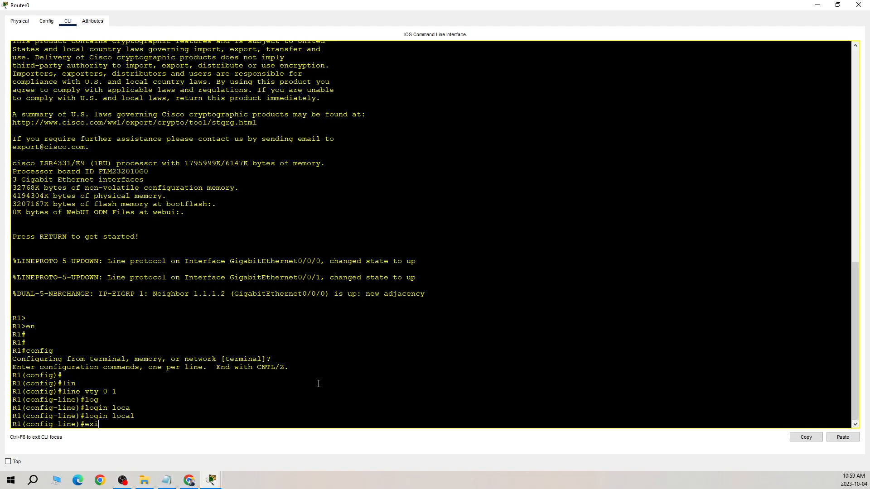
pyautogui.press('Return')
# Create the first local user account on Router0 with a username and password
pyautogui.write('user')
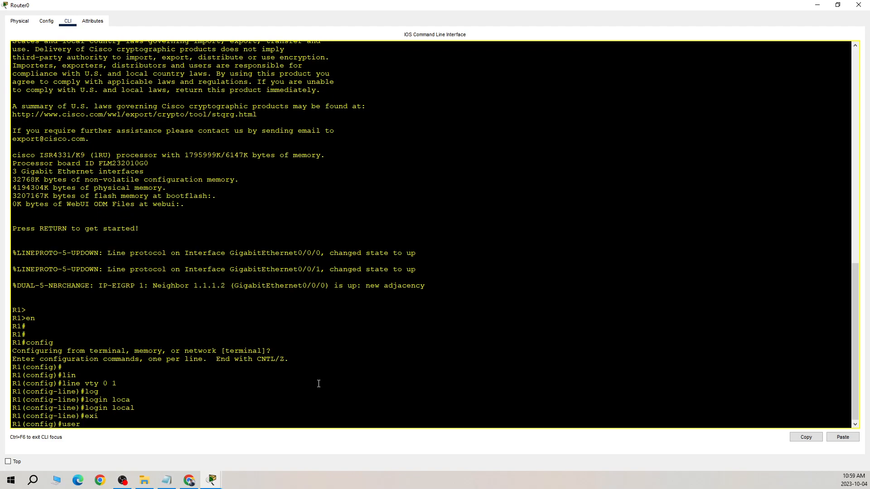
pyautogui.write('n')
pyautogui.press('Tab')
pyautogui.write('amit pass')
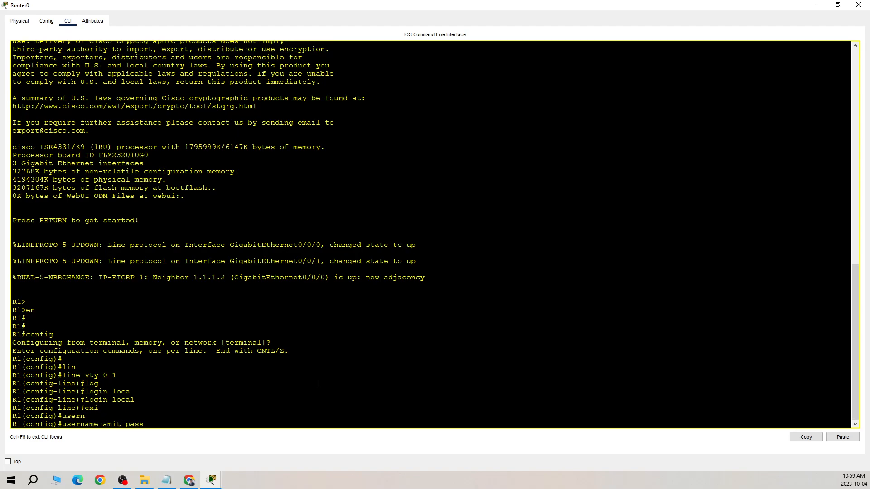
pyautogui.press('Tab')
pyautogui.write('am')
pyautogui.press('Return')
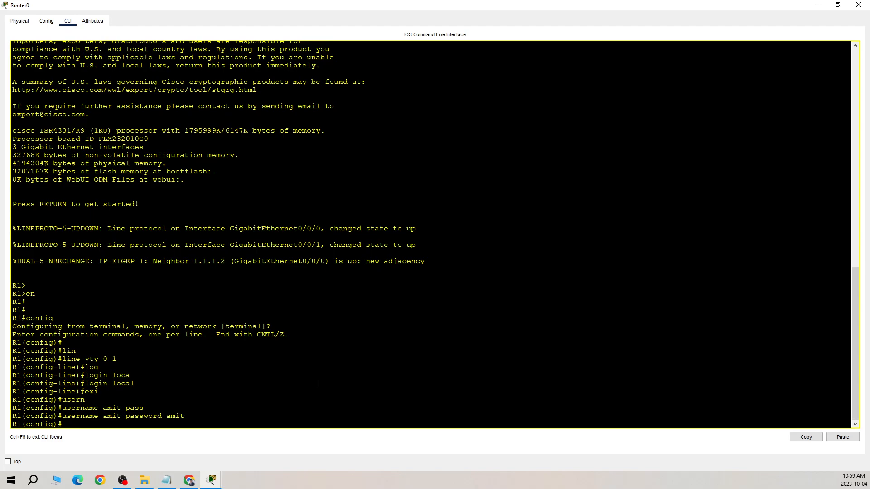
# Create a second local user account on Router0 with its own username and password
pyautogui.write('user')
pyautogui.press('Tab')
pyautogui.write('sumit pass')
pyautogui.press('Tab')
pyautogui.write('sumit')
pyautogui.press('Return')
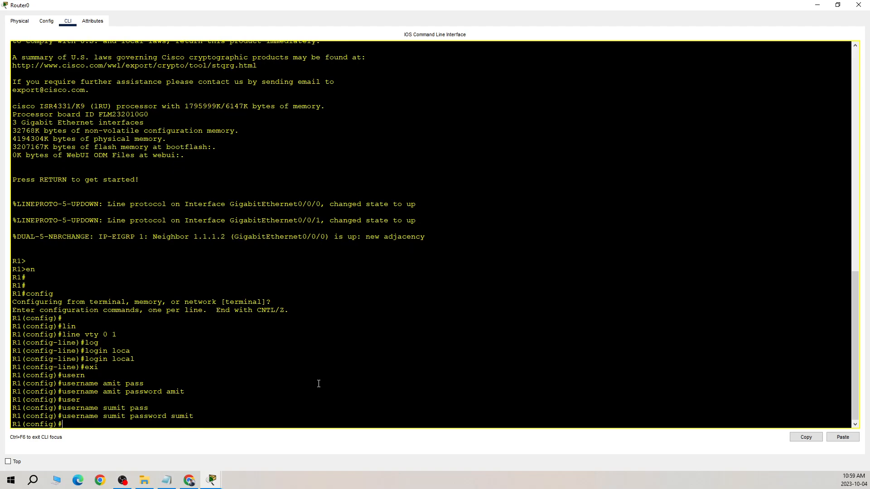
# Set the enable secret password on Router0 and close the router window
pyautogui.write('enab')
pyautogui.press('Tab')
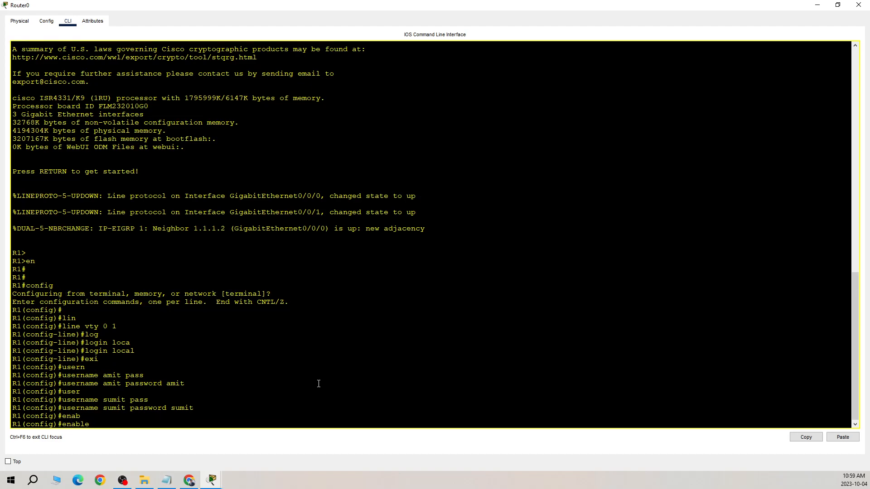
pyautogui.write('sec')
pyautogui.press('Tab')
pyautogui.write('enav')
pyautogui.write('ble')
pyautogui.press('Return')
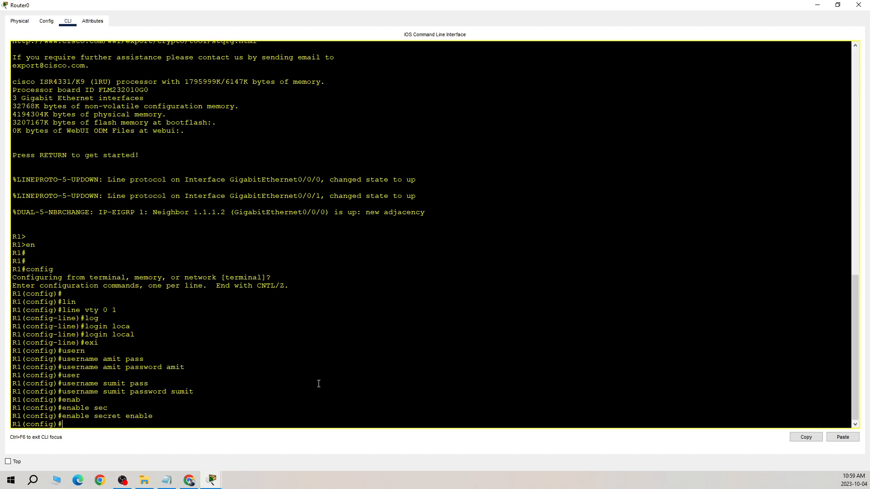
pyautogui.click(859, 5)
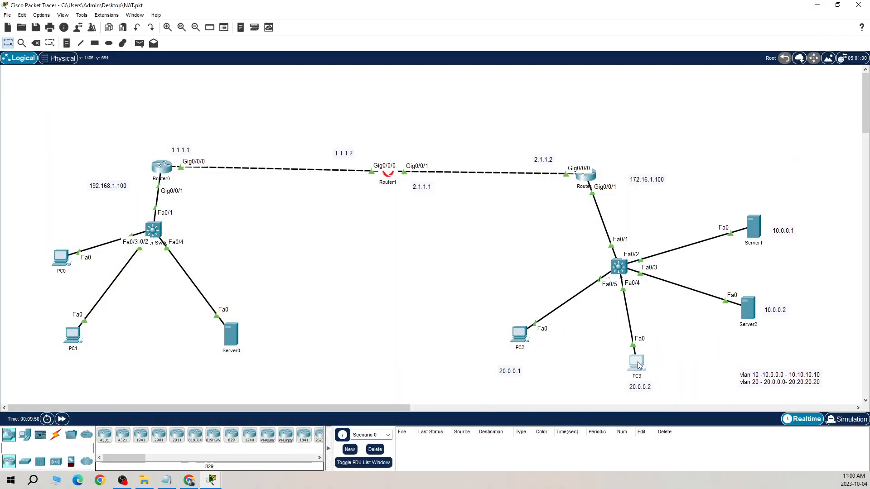
# Try to telnet to 1.1.1.1 from PC3's command prompt
pyautogui.click(638, 361)
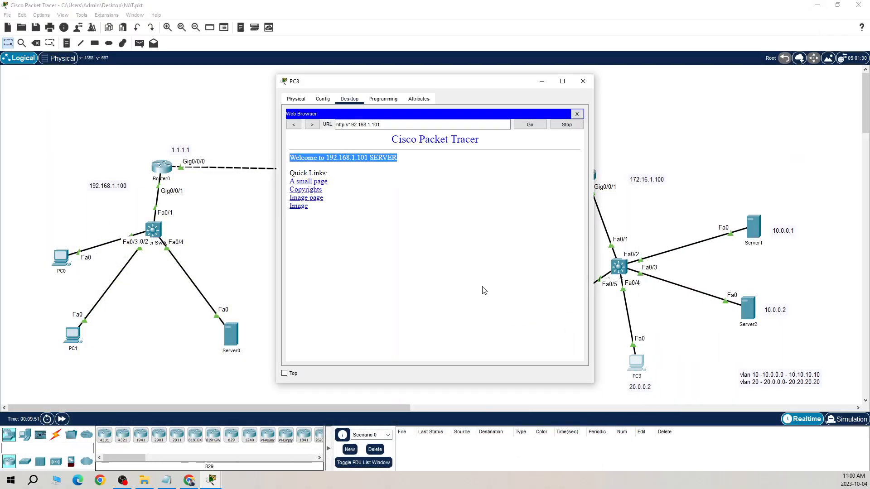
pyautogui.click(577, 113)
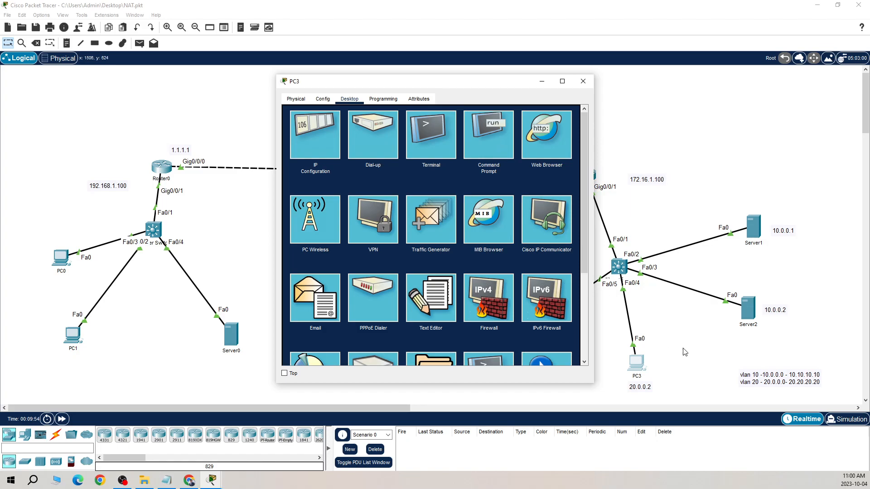
pyautogui.click(503, 150)
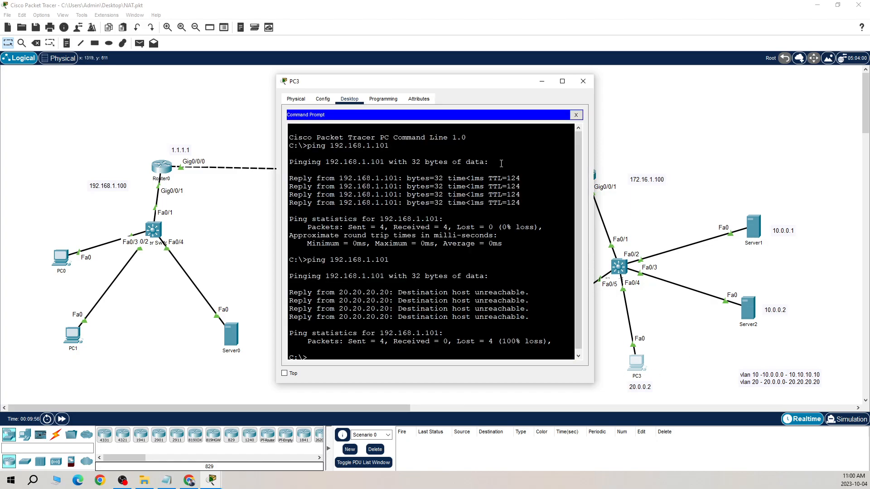
pyautogui.write('telnet 1.1.1.1')
pyautogui.press('Return')
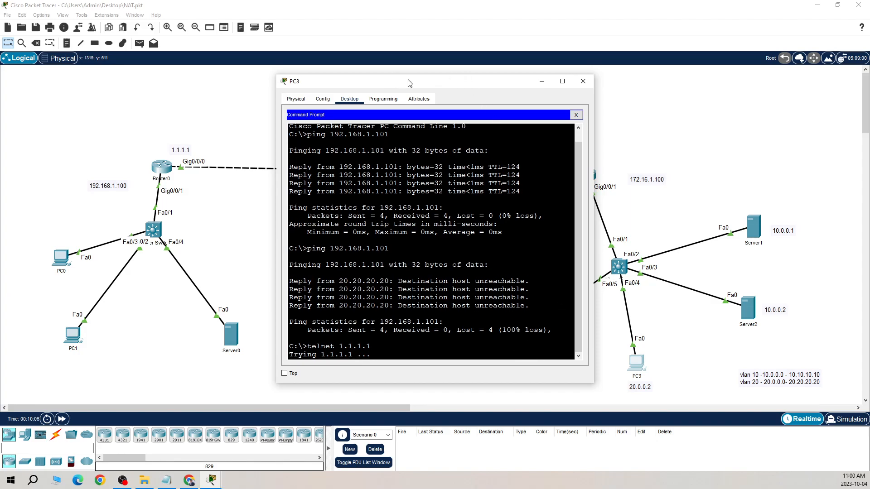
pyautogui.moveTo(398, 79); pyautogui.dragTo(290, 63)
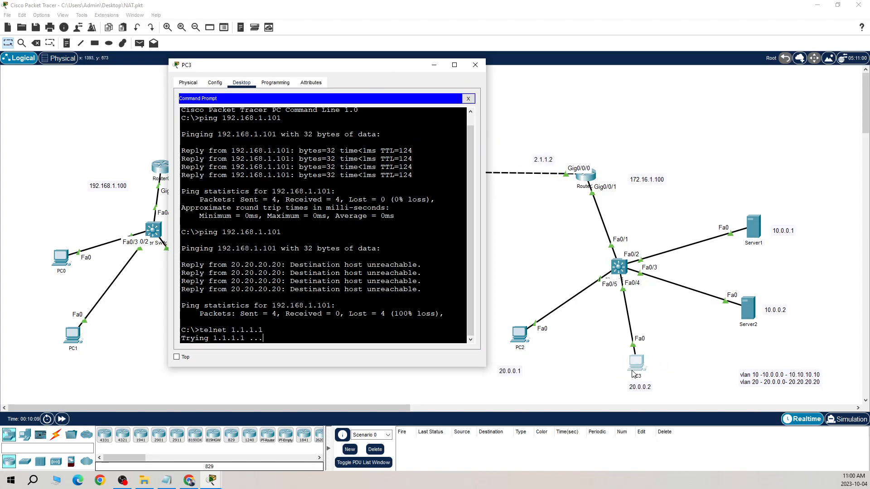
# Start a Telnet session to 1.1.1.1 from PC2's command prompt
pyautogui.click(523, 336)
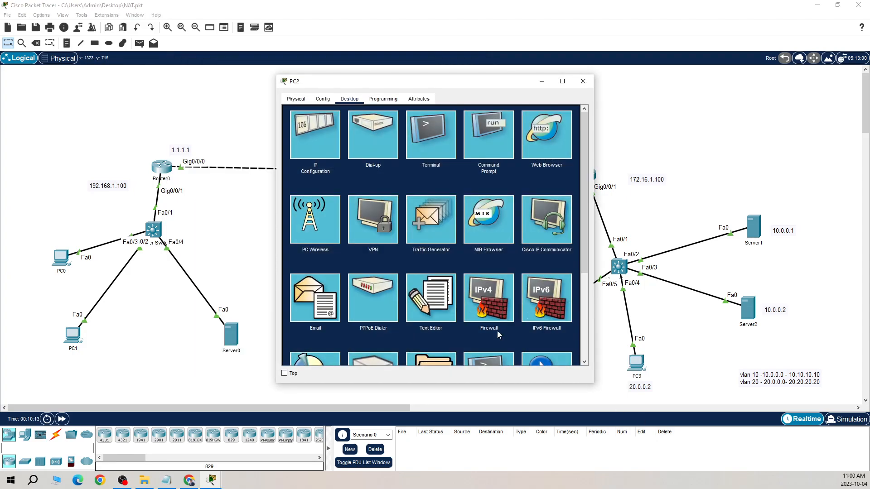
pyautogui.click(489, 148)
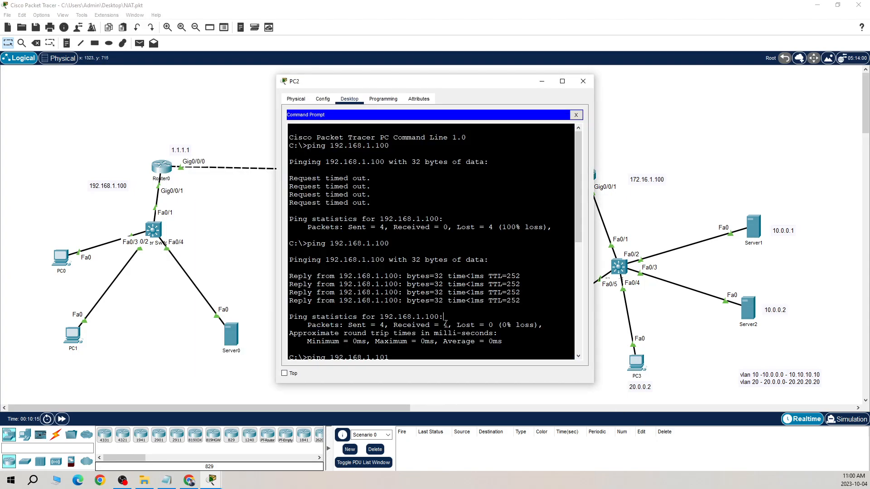
pyautogui.scroll(-10, 447, 322)
pyautogui.write('tel')
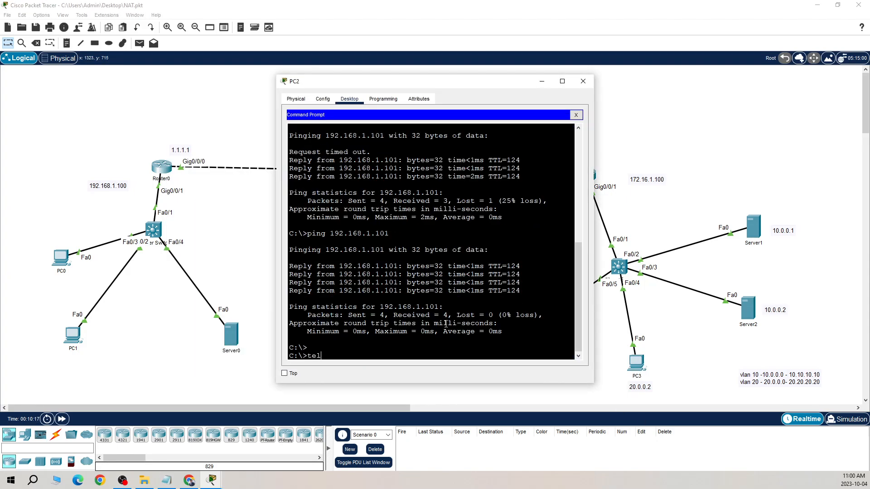
pyautogui.write('net 1.1.1.1')
pyautogui.press('Return')
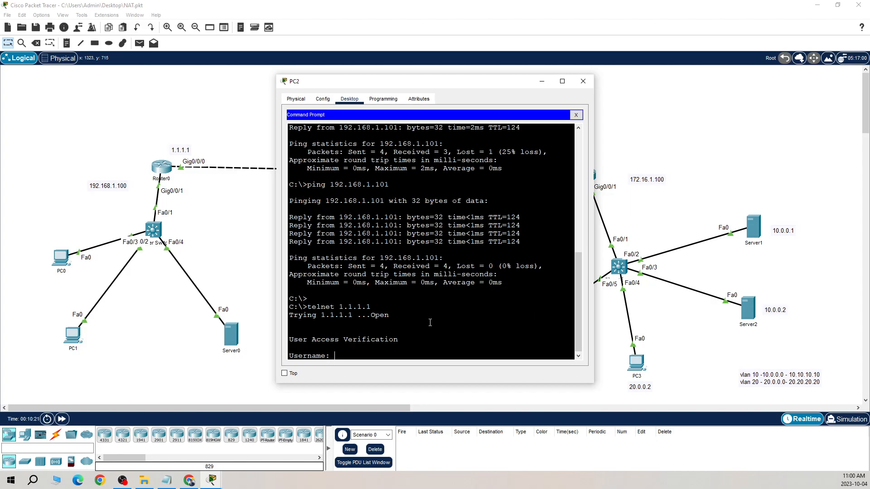
# Log in to the Telnet session with the first account's username and password, then enter privileged mode with the enable password
pyautogui.write('amit')
pyautogui.press('Return')
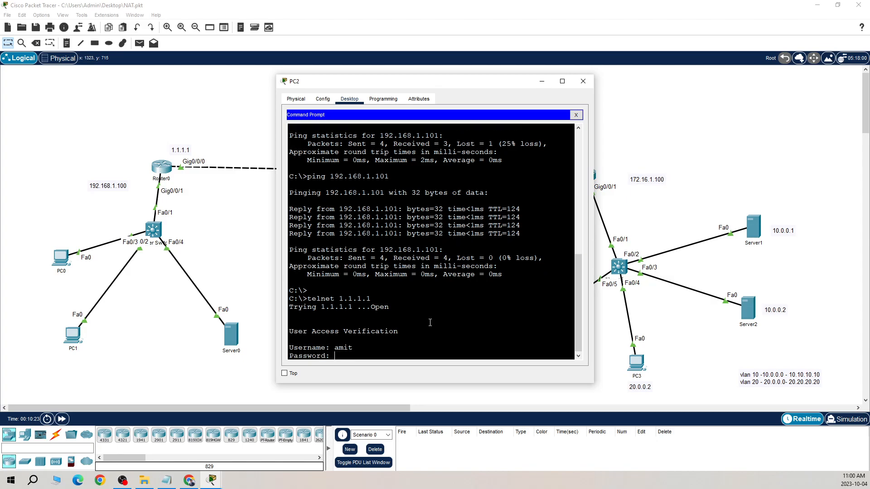
pyautogui.press('Return')
pyautogui.write('en')
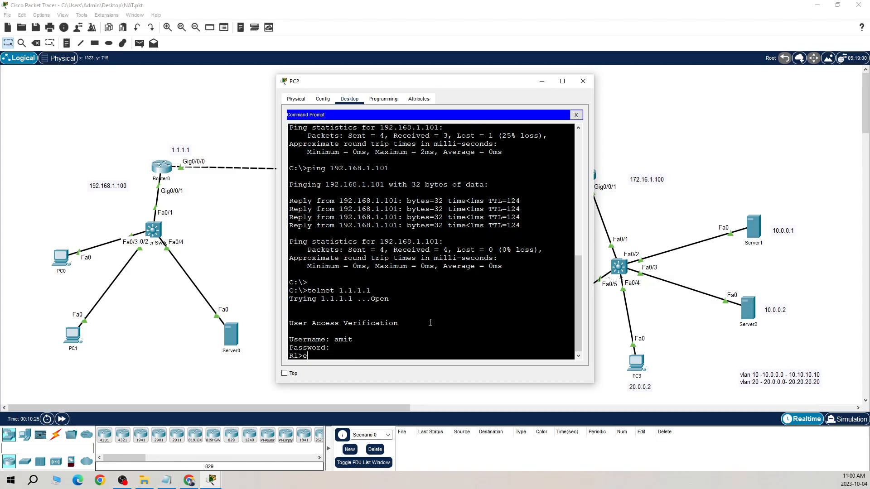
pyautogui.press('Return')
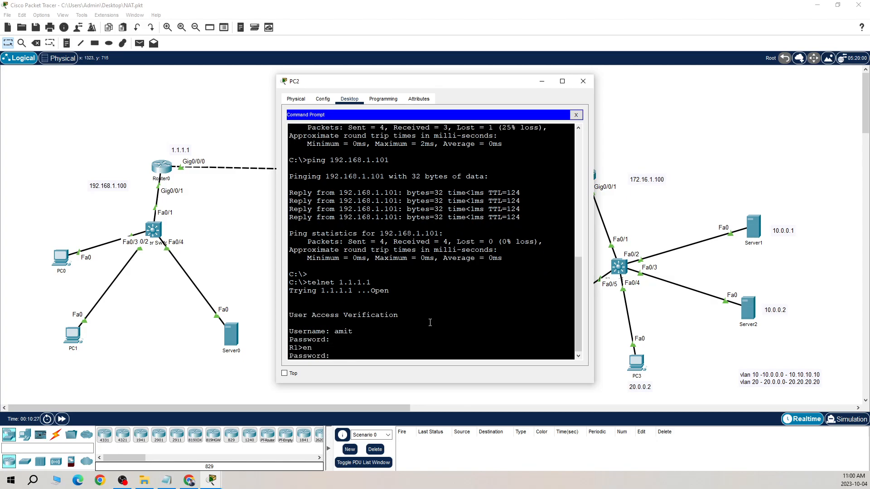
pyautogui.press('Return')
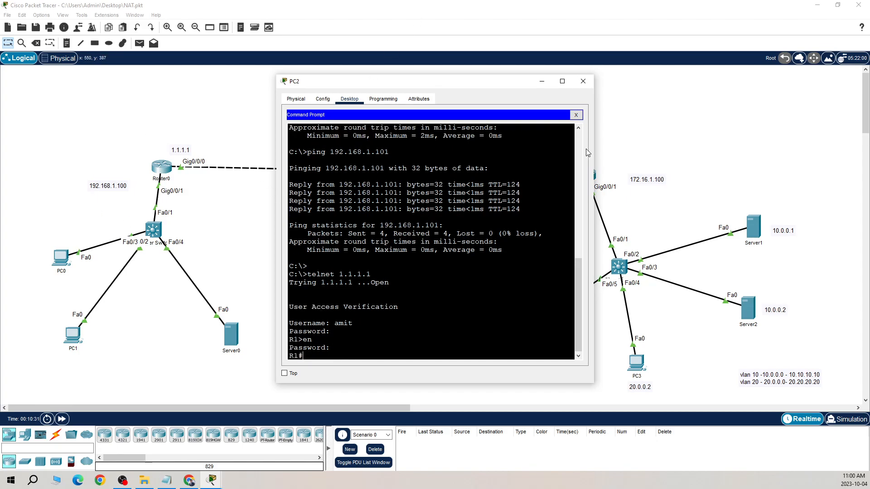
# Exit the Telnet session on PC2 and minimize the PC2 window
pyautogui.moveTo(519, 89); pyautogui.dragTo(389, 78)
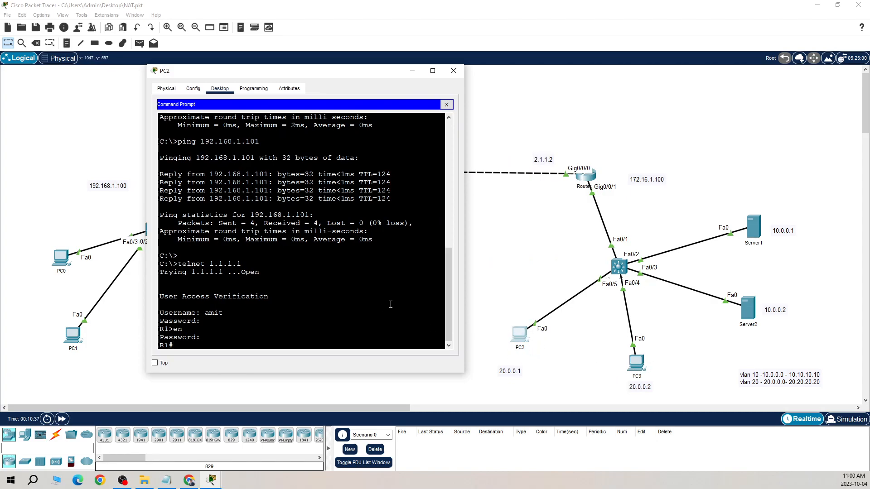
pyautogui.write('exi')
pyautogui.press('Return')
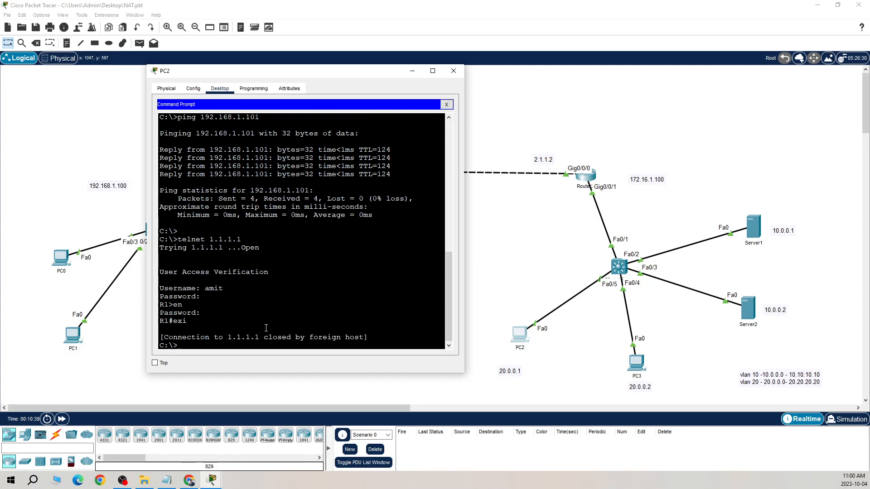
pyautogui.click(414, 70)
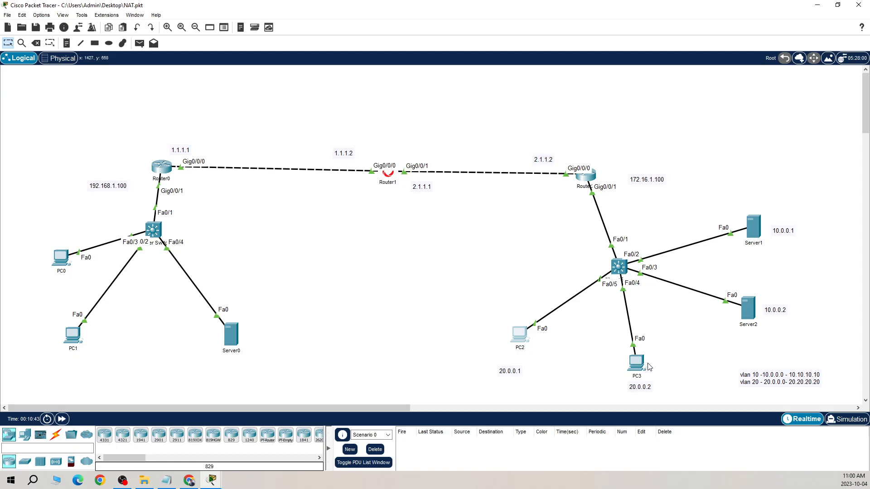
# Open Multilayer Switch2's command line and examine the entries of extended access list HQ
pyautogui.moveTo(628, 267)
pyautogui.click(619, 267)
pyautogui.click(370, 254)
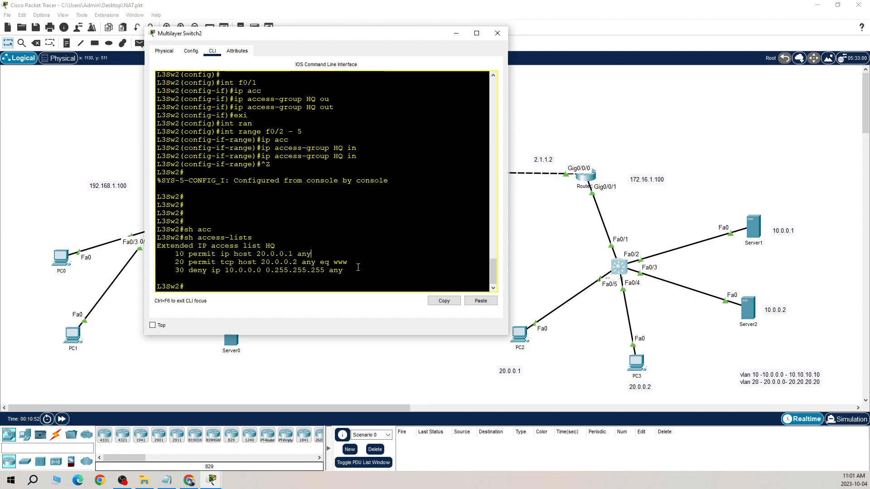
# Enter global configuration mode on Multilayer Switch2 from the terminal
pyautogui.moveTo(348, 263); pyautogui.dragTo(171, 267)
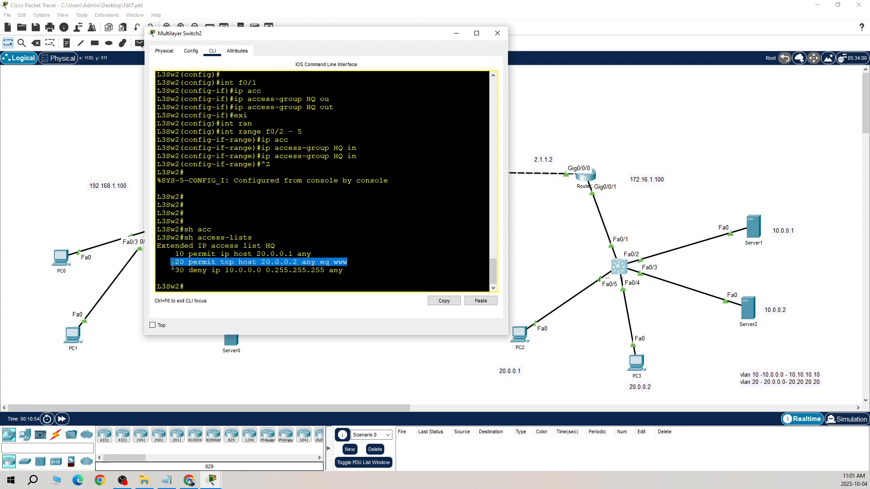
pyautogui.click(347, 265)
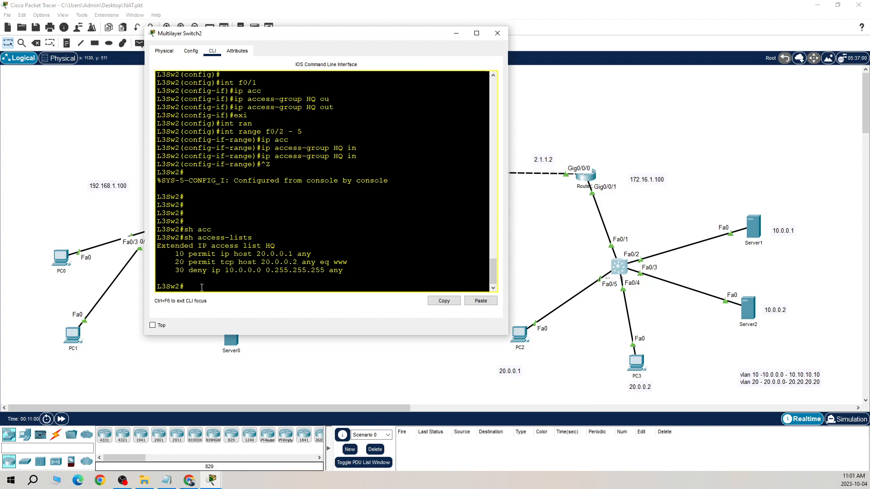
pyautogui.write('config')
pyautogui.press('Return')
pyautogui.press('Return')
pyautogui.press('Return')
# Open the extended IP access list HQ for editing
pyautogui.write('ip acc')
pyautogui.press('Tab')
pyautogui.write('HQ')
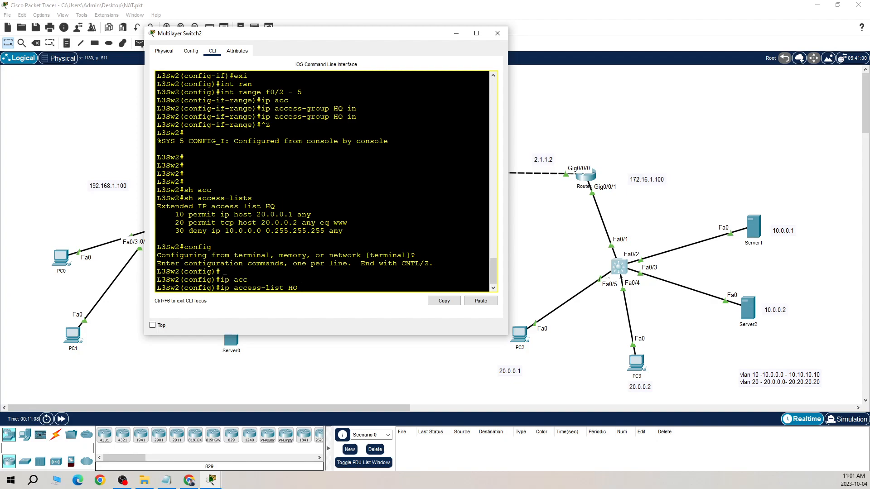
pyautogui.press('BackSpace')
pyautogui.press('BackSpace')
pyautogui.write('extended')
pyautogui.press('Tab')
pyautogui.write('HQ')
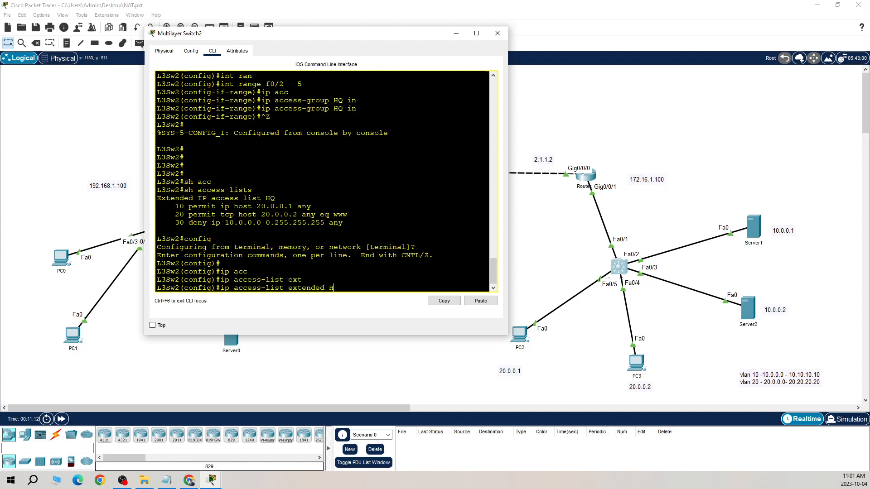
pyautogui.press('Return')
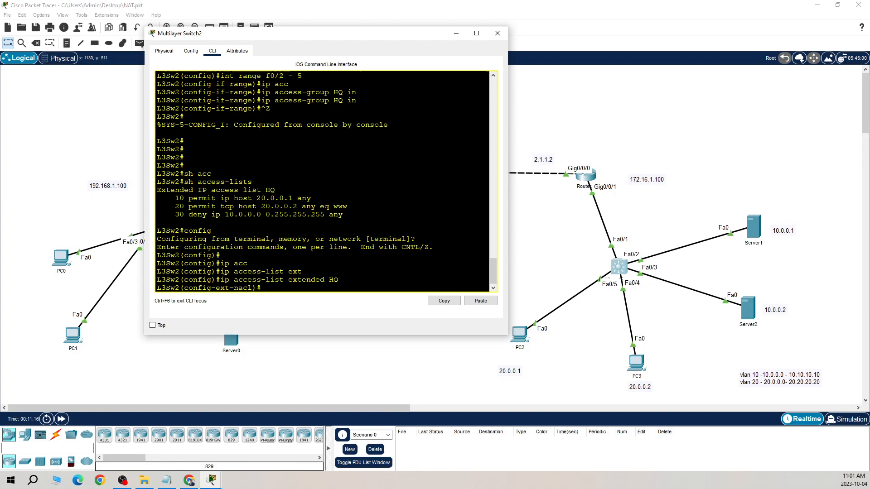
# Add entry 19 to access list HQ, permitting TCP from host 20.0.0.2 to any destination on port 23
pyautogui.write('19 permi')
pyautogui.press('Tab')
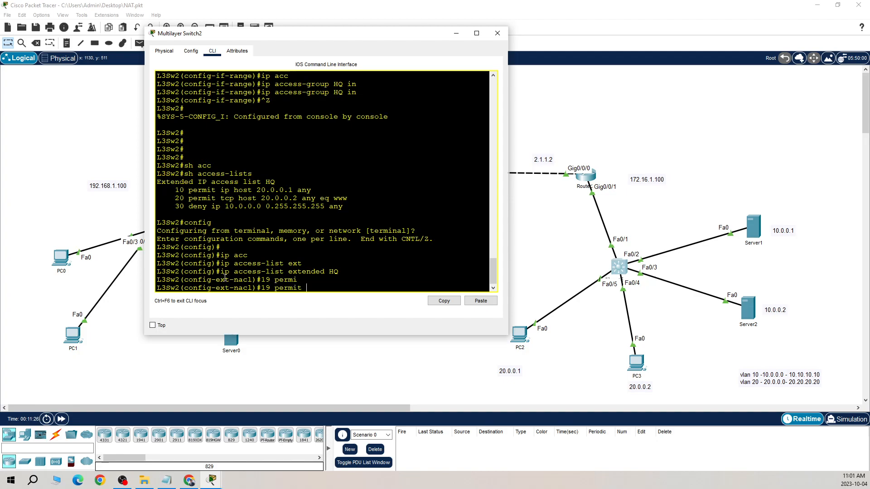
pyautogui.write('tcp host 20.0.0.2 any eq')
pyautogui.write('?')
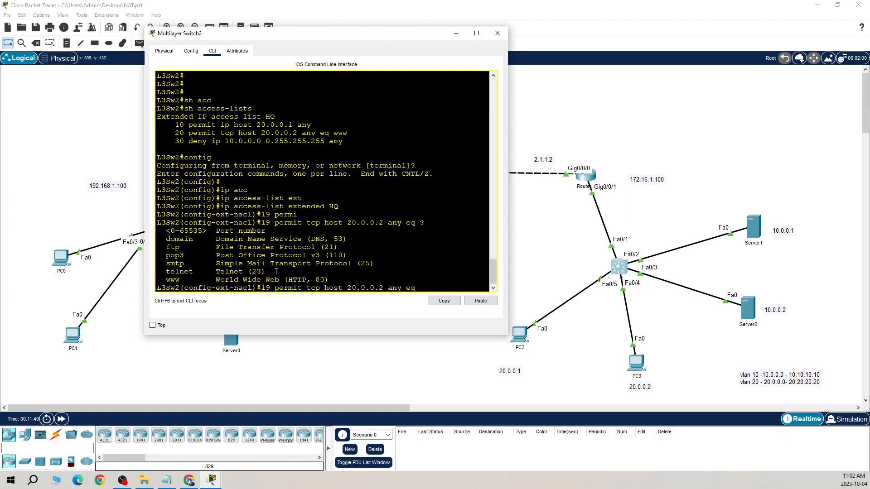
pyautogui.write('23')
pyautogui.press('Return')
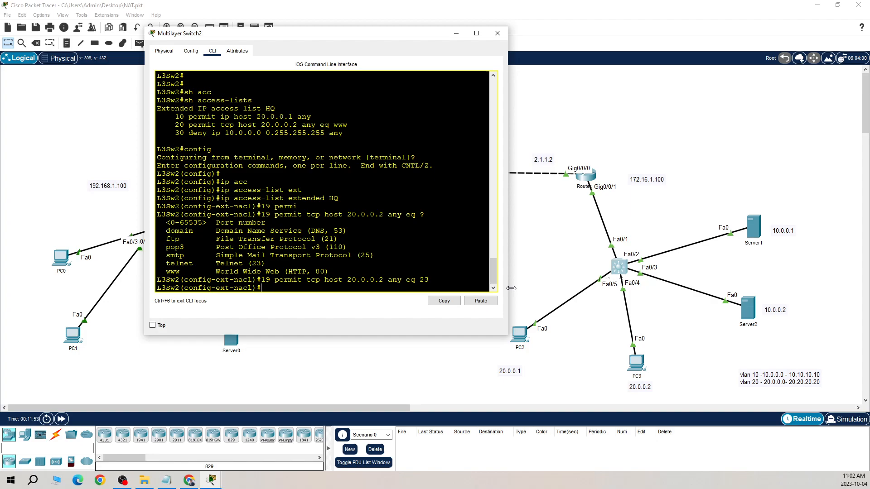
# Start a Telnet session to 1.1.1.1 from PC3's command prompt
pyautogui.click(636, 367)
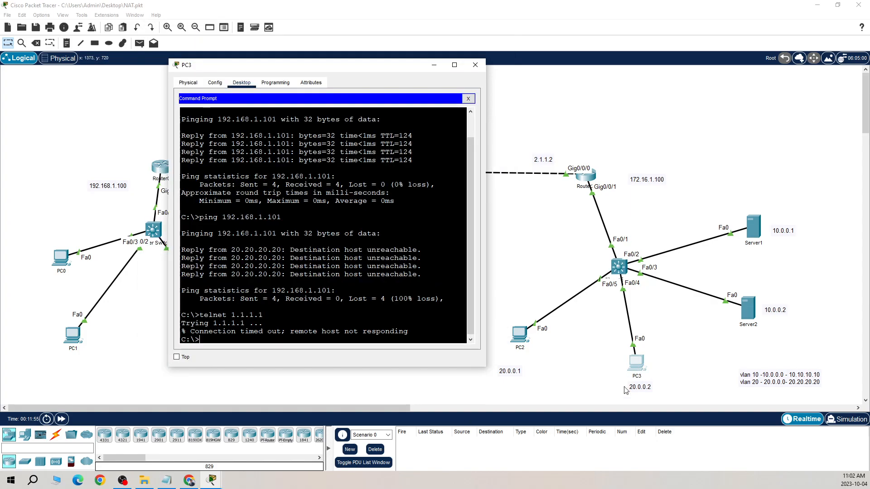
pyautogui.click(298, 334)
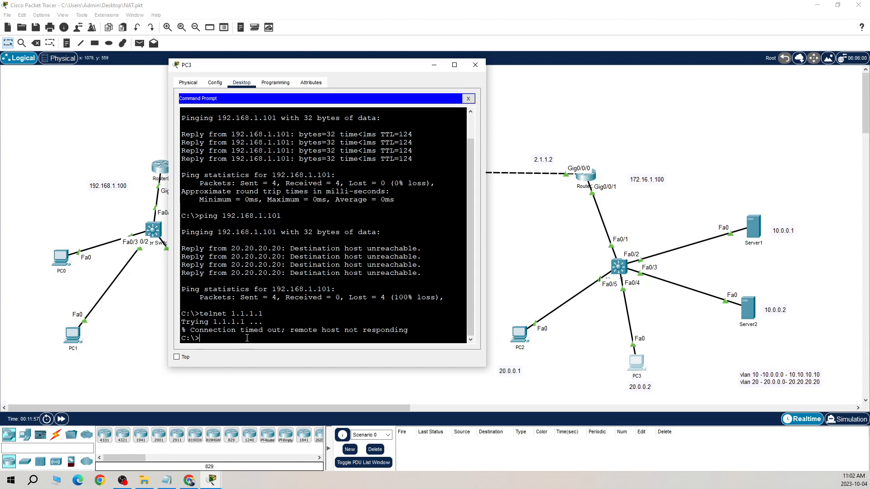
pyautogui.press('Up')
pyautogui.press('Return')
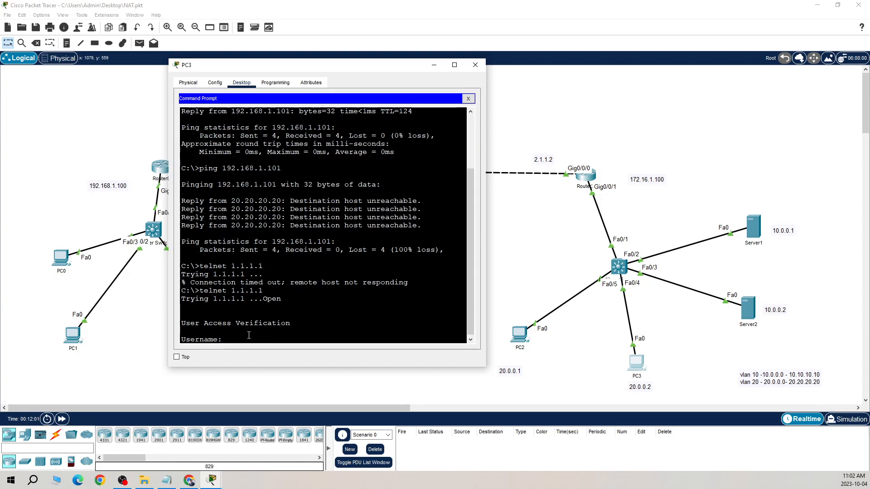
# Log in to PC3's Telnet session with the account's username and password, and enter privileged mode with the enable password
pyautogui.write('amit')
pyautogui.press('Return')
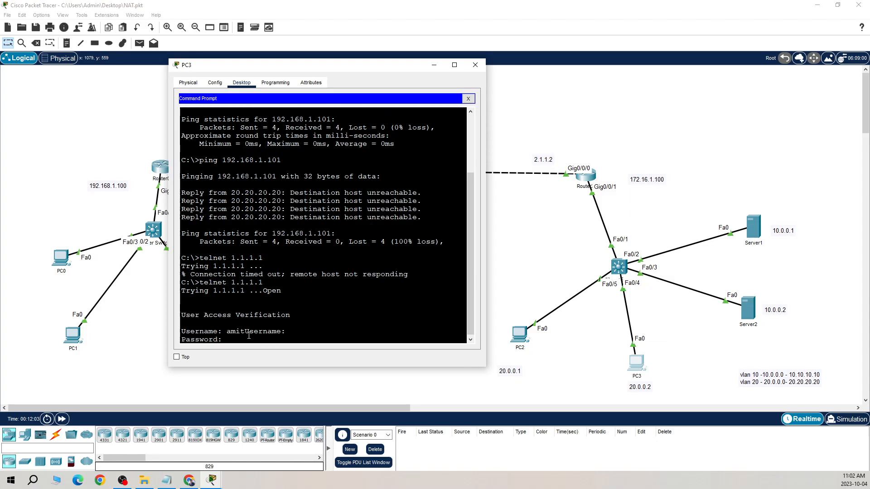
pyautogui.press('Return')
pyautogui.write('en')
pyautogui.press('Return')
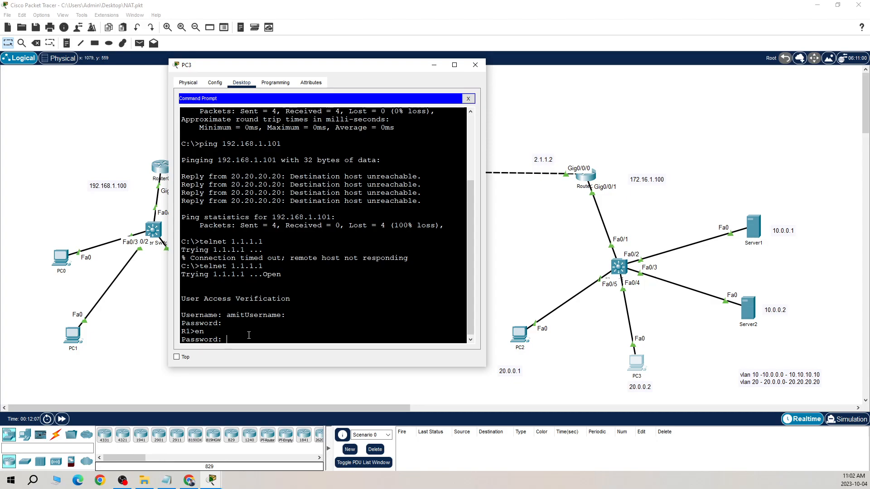
pyautogui.press('Return')
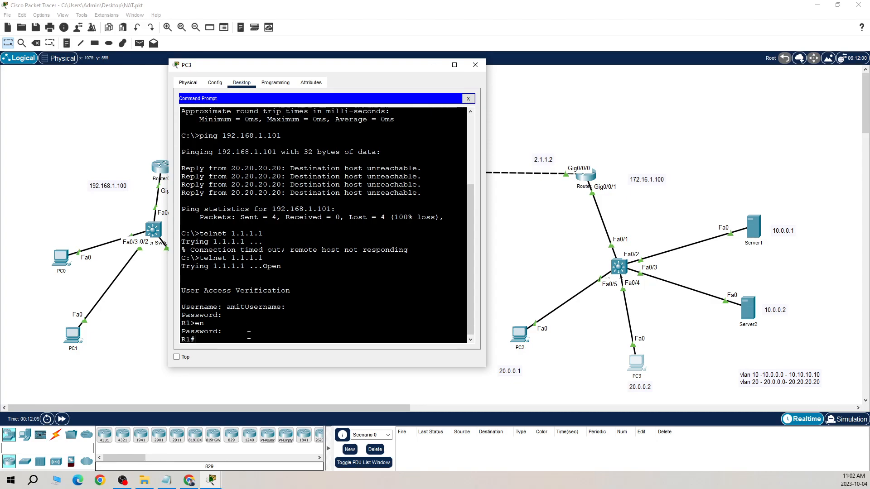
# Exit the Telnet session on PC3 and return to Multilayer Switch2's command line
pyautogui.write('exi')
pyautogui.press('Return')
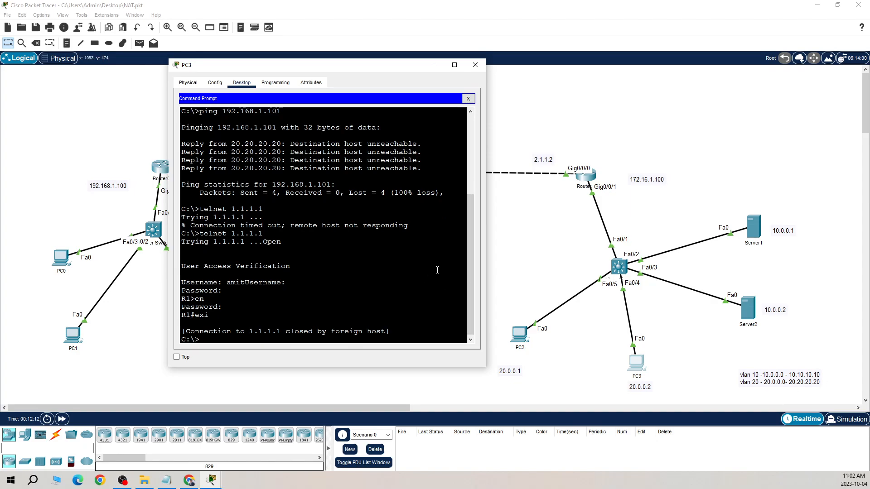
pyautogui.click(623, 271)
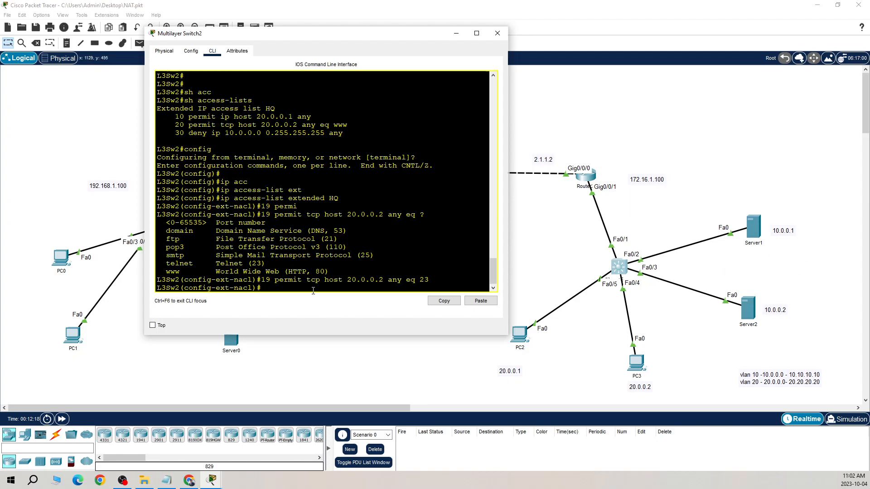
# Leave configuration mode on Multilayer Switch2 and list the access lists, examining the match counts of HQ's entries 10 and 19
pyautogui.hotkey('ctrl', 'z')
pyautogui.press('Return')
pyautogui.press('Return')
pyautogui.press('Return')
pyautogui.write('sh acc')
pyautogui.press('Tab')
pyautogui.press('Return')
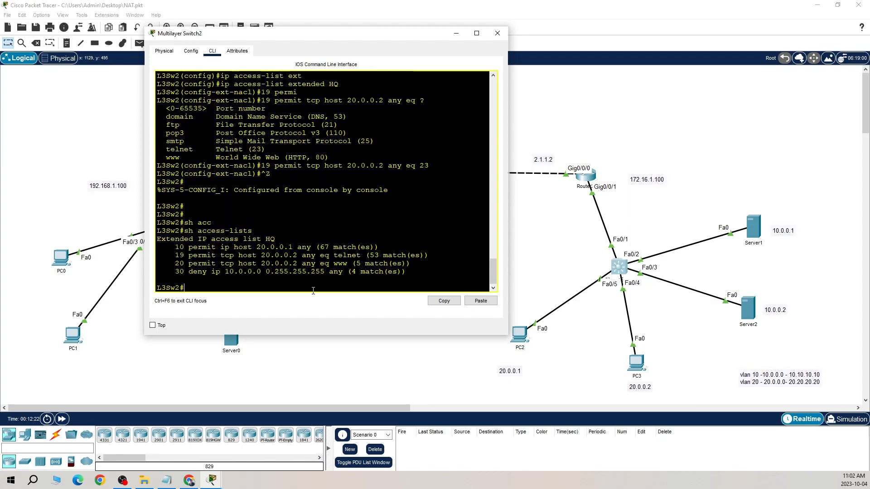
pyautogui.moveTo(176, 259); pyautogui.dragTo(261, 257)
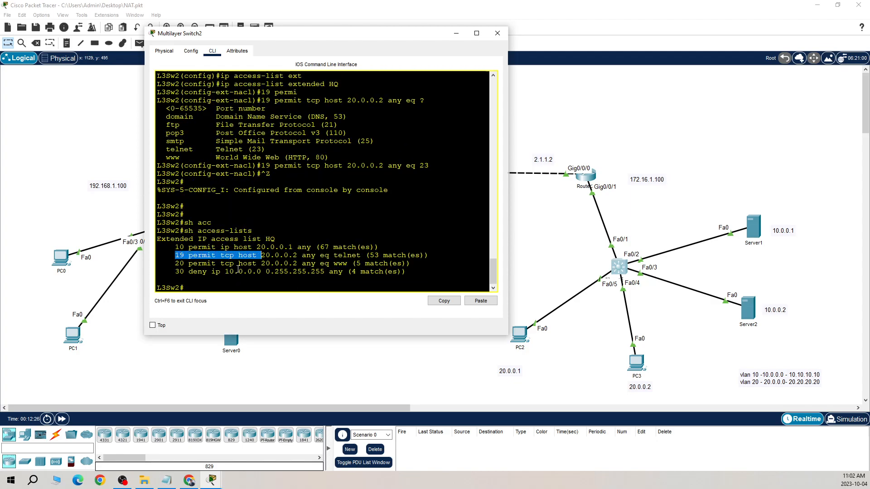
pyautogui.moveTo(266, 256); pyautogui.dragTo(403, 256)
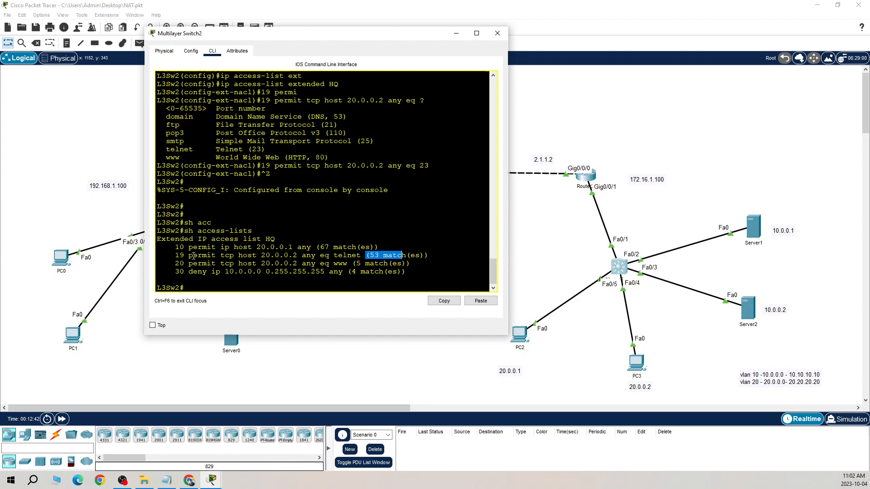
pyautogui.moveTo(175, 247); pyautogui.dragTo(213, 249)
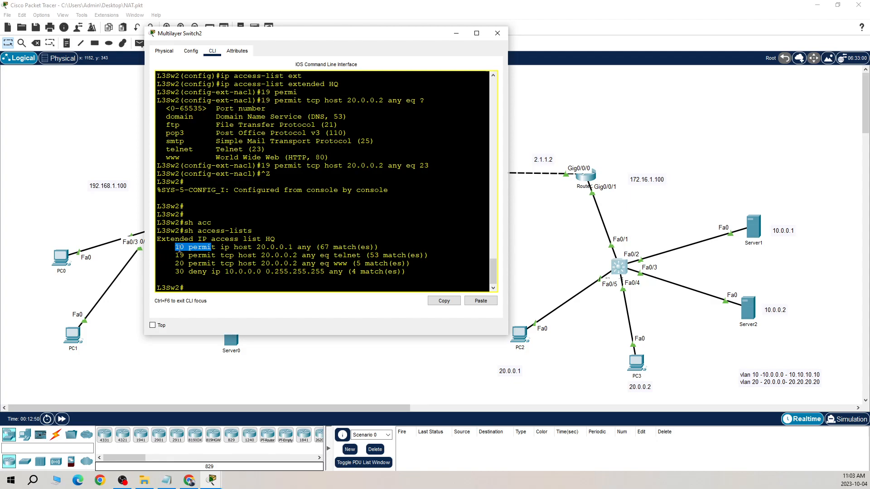
pyautogui.moveTo(378, 247); pyautogui.dragTo(207, 247)
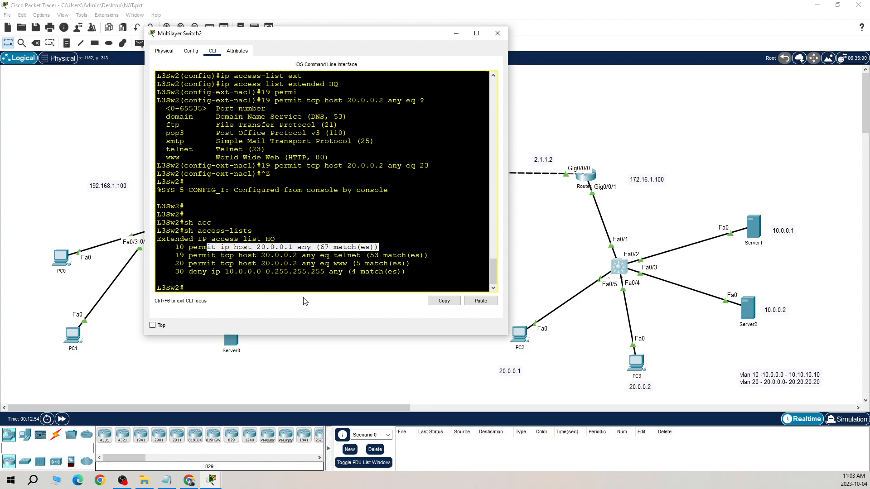